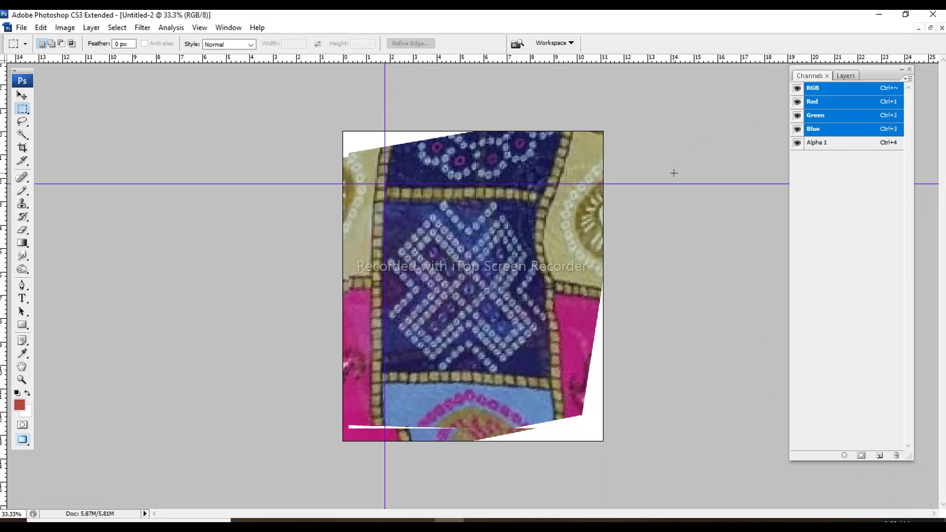
Zoom to 50% and add a horizontal guide just below the blue motif panel.
key("ctrl+plus")
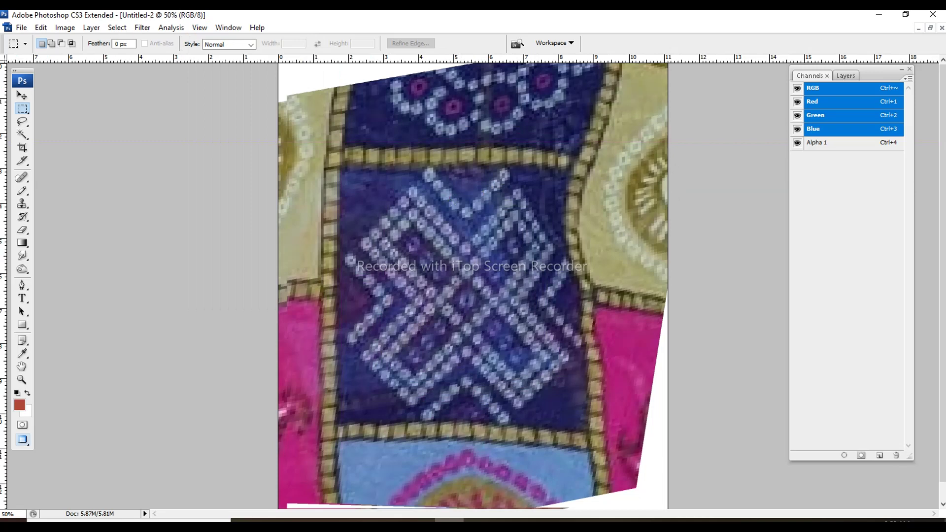
left_click_drag(488, 60, 498, 422)
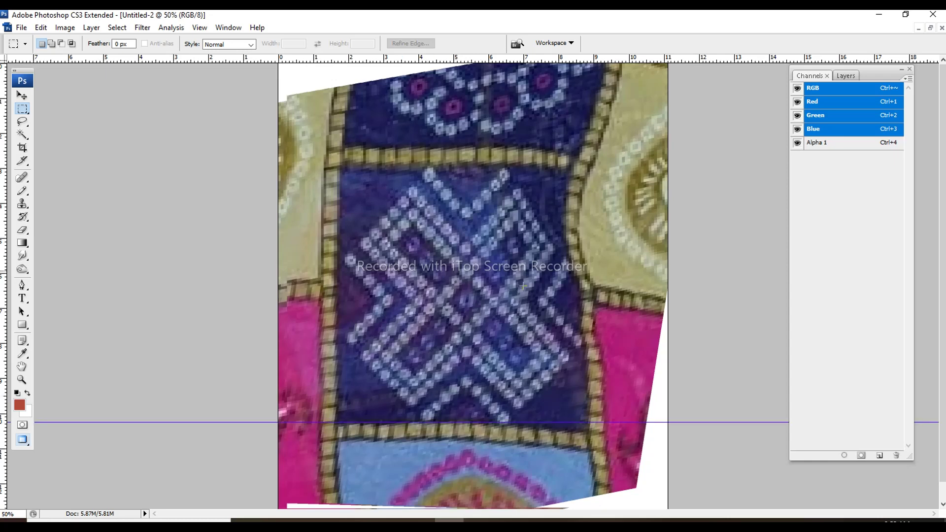
Skew the photo's right side upward to straighten it, then add a guide along the left border.
left_click_drag(506, 394, 469, 474)
left_click(41, 27)
left_click(276, 252)
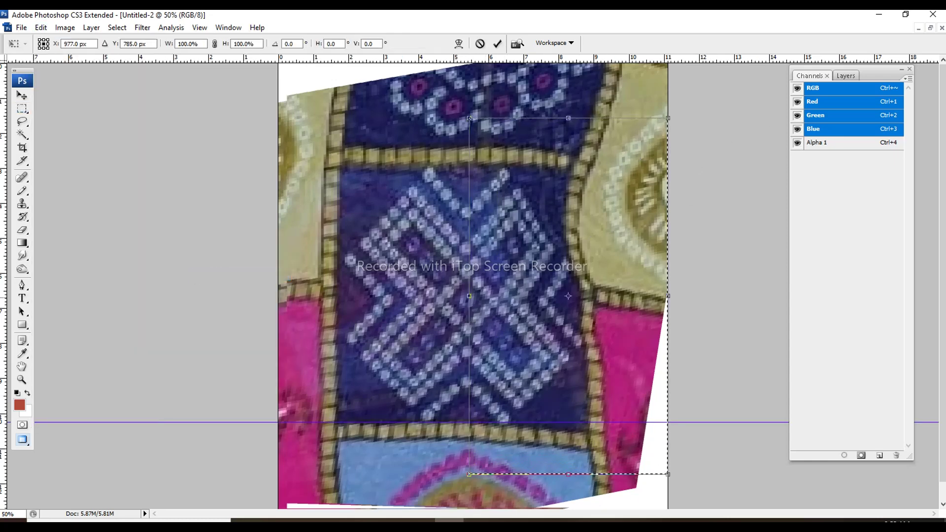
left_click_drag(668, 296, 668, 276)
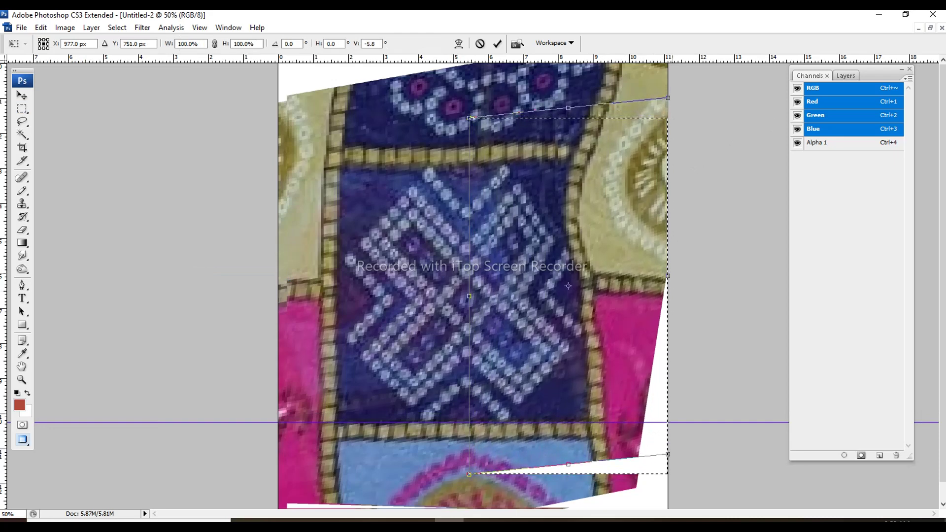
key("Return")
key("ctrl+d")
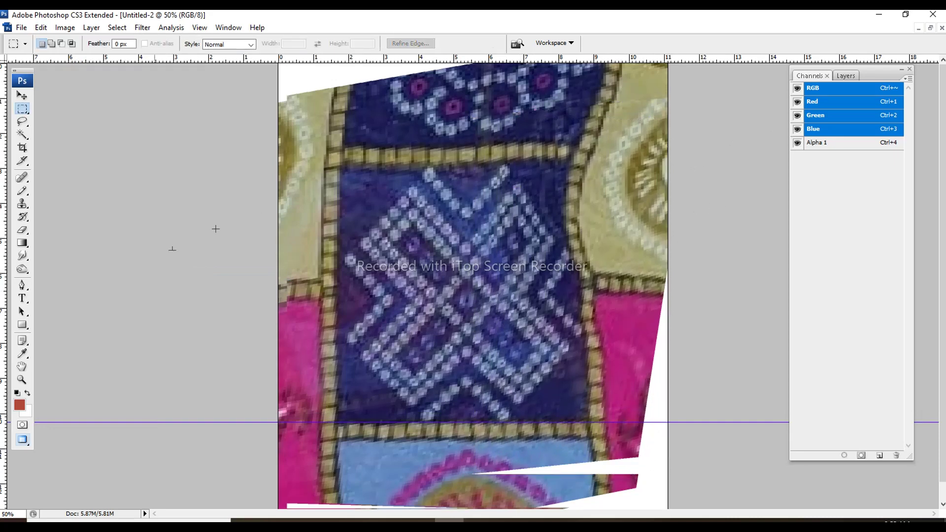
left_click_drag(5, 450, 337, 247)
Skew the photo's top band straighter with Edit > Transform > Skew.
left_click_drag(573, 118, 278, 267)
key("alt+e")
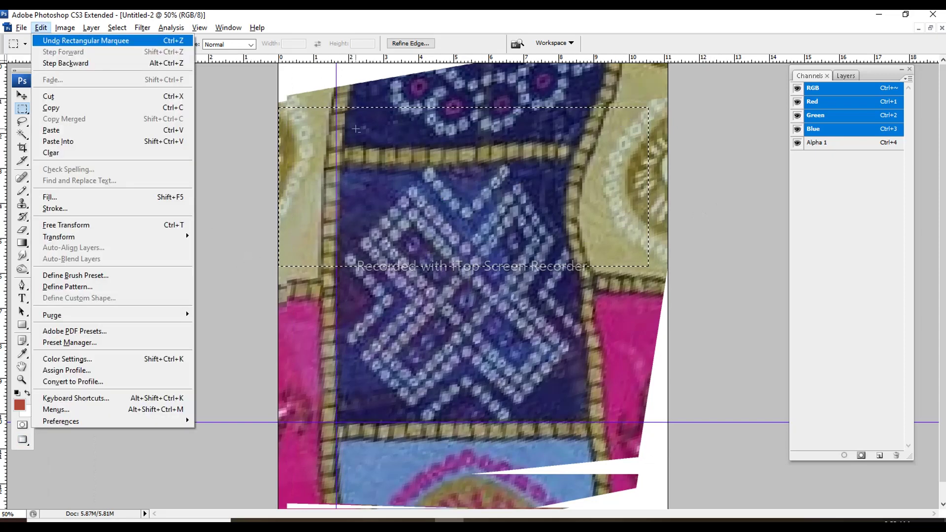
key("a")
key("k")
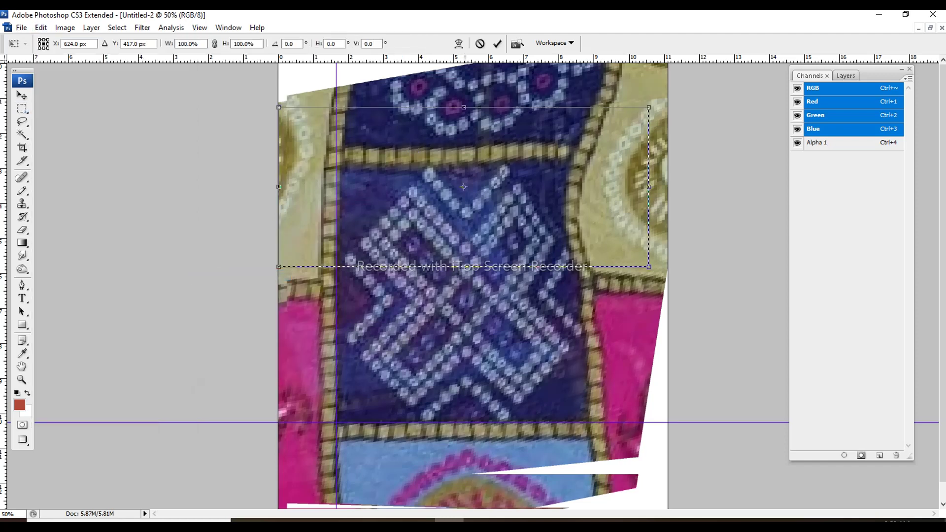
key("Return")
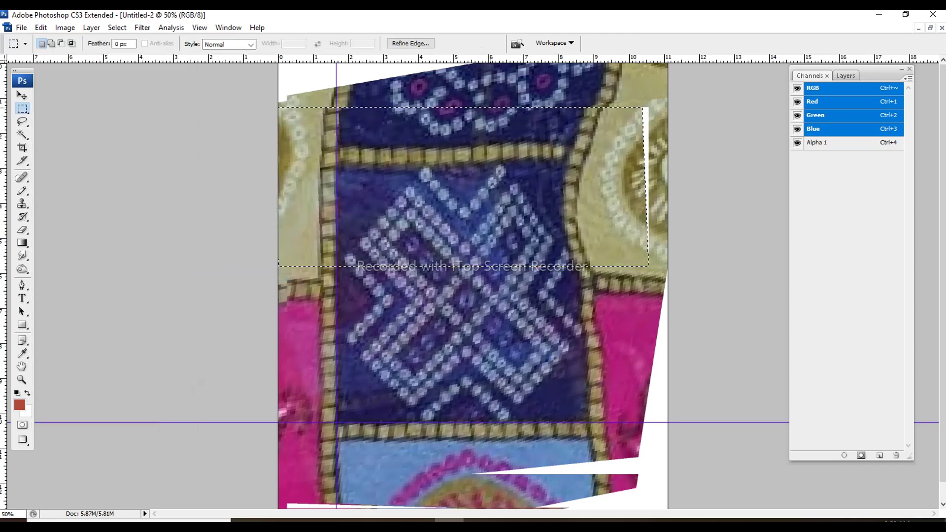
key("ctrl+d")
Clear all guides and place a vertical guide through the motif's centre.
key("alt+v")
key("d")
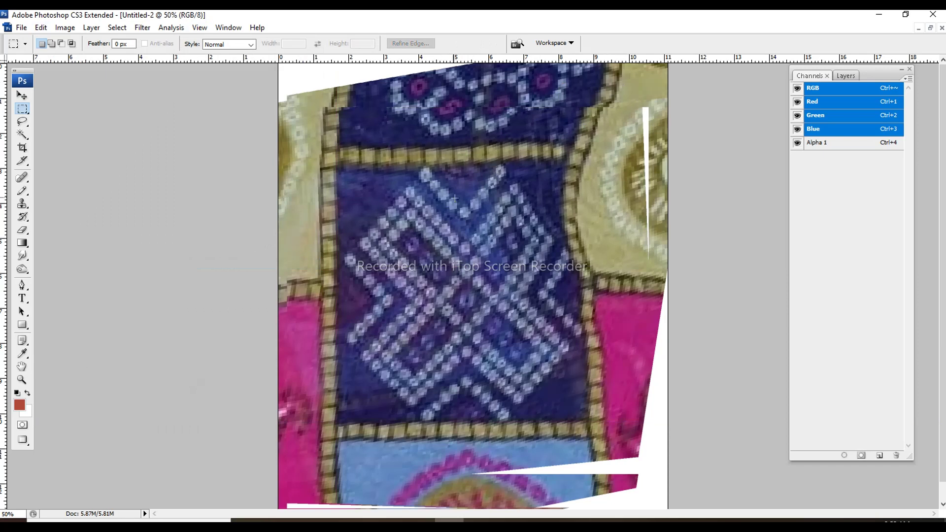
mouse_move(382, 156)
left_mouse_down()
mouse_move(466, 138)
mouse_move(467, 148)
left_mouse_up()
Add a horizontal guide through the motif's centre and activate the Alpha 1 channel with the colour image visible.
mouse_move(468, 58)
left_mouse_down()
mouse_move(468, 303)
mouse_move(508, 301)
left_mouse_up()
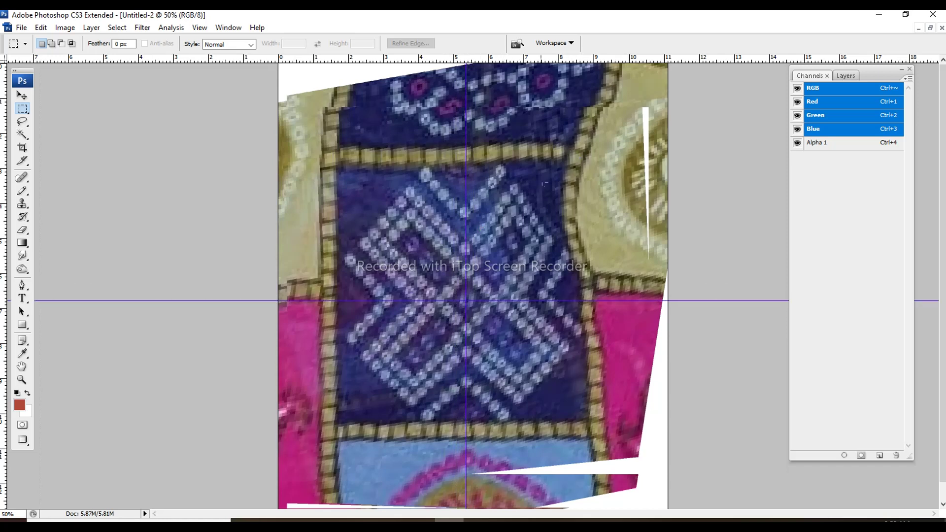
left_click(816, 142)
left_click(798, 88)
Rename Alpha 1 to '00' and make it a green spot-colour channel.
double_click(817, 143)
type("00")
left_click(507, 197)
left_click(514, 239)
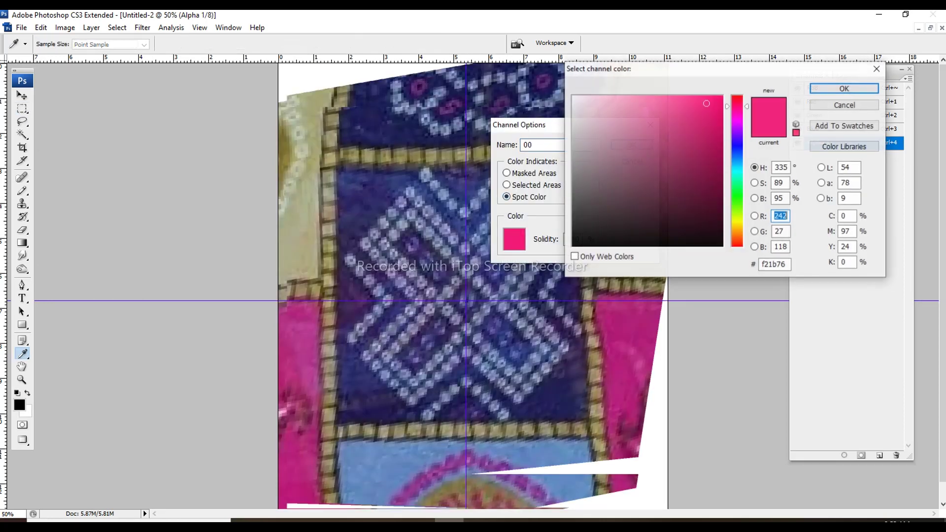
left_click(737, 143)
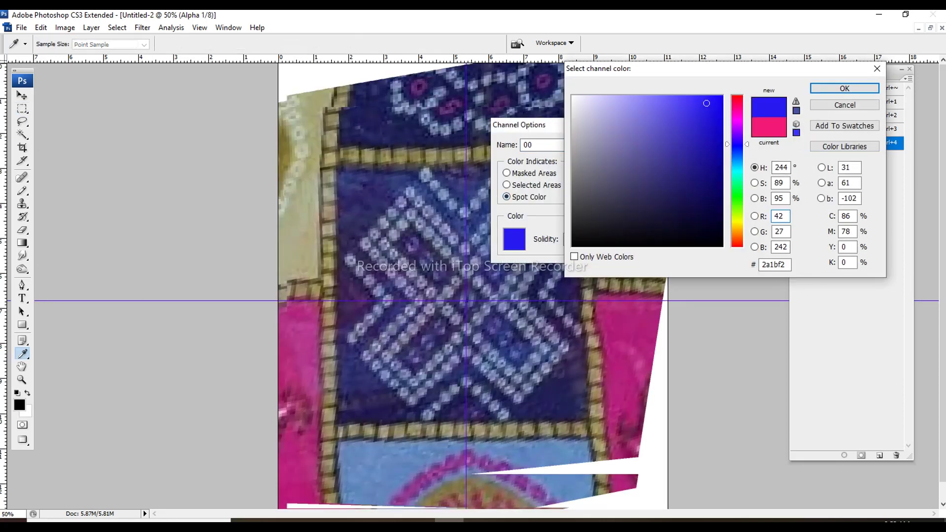
left_click(737, 202)
left_click(844, 89)
left_click(632, 144)
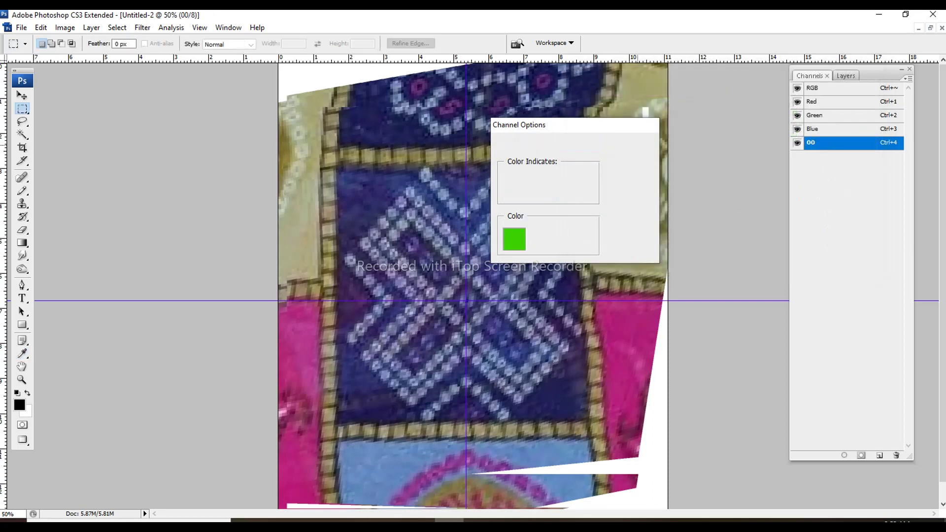
key("ctrl+plus")
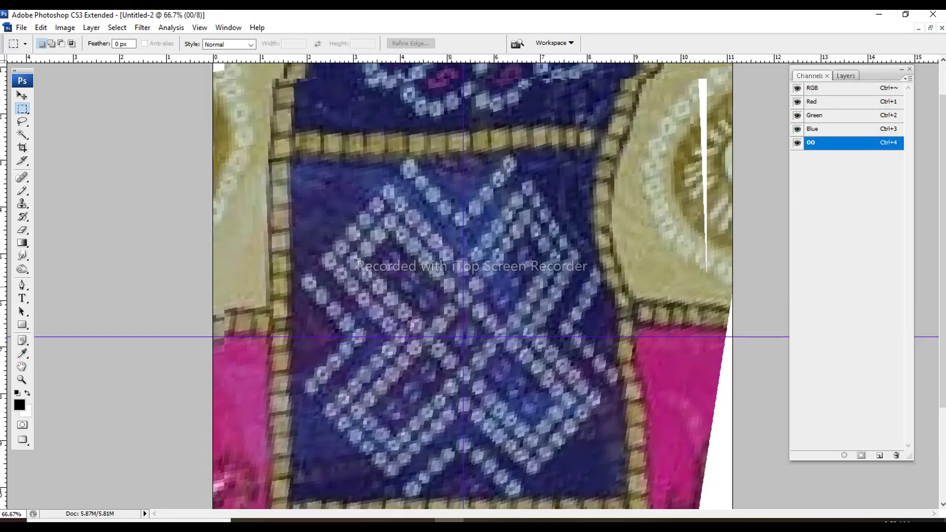
Zoom to 200% and fill a small square selection over one dot beside the vertical guide.
key("ctrl+plus")
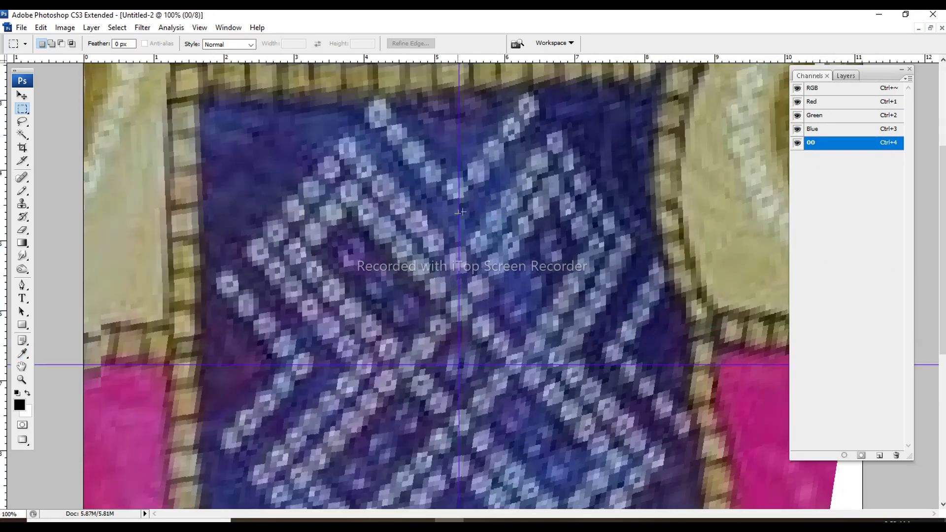
key("ctrl+plus")
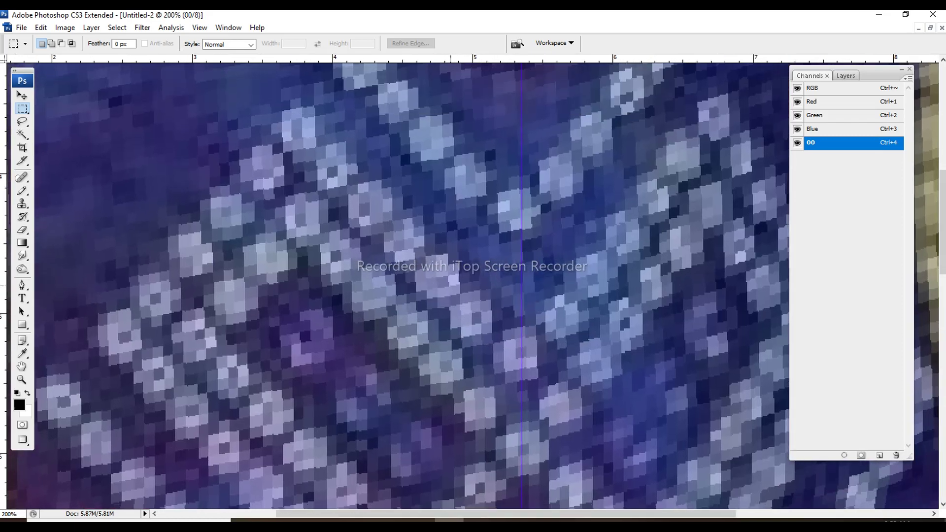
left_click_drag(473, 266, 466, 288)
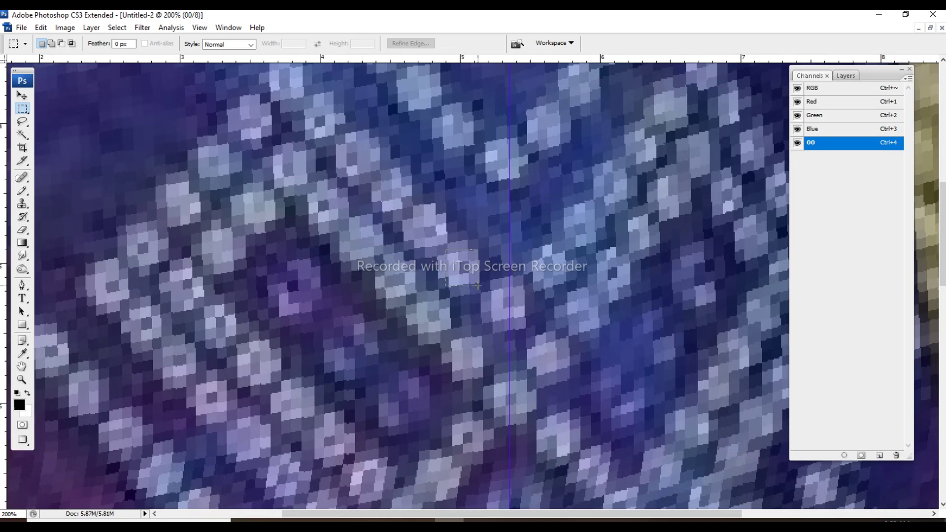
left_click_drag(483, 287, 481, 285)
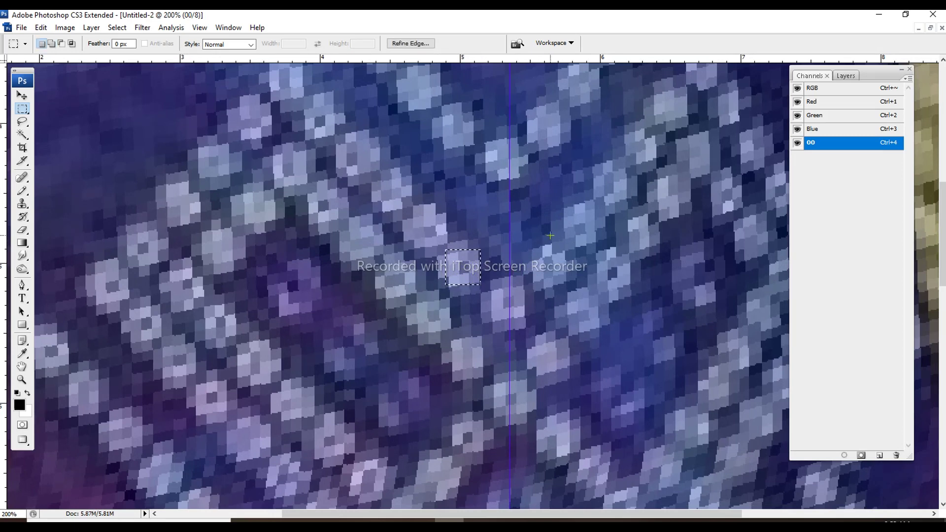
key("x")
key("alt+BackSpace")
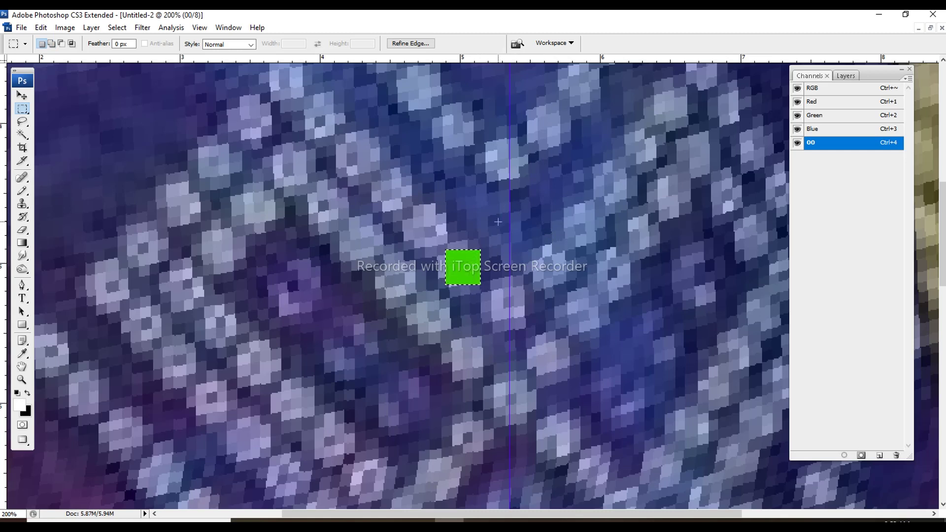
key("b")
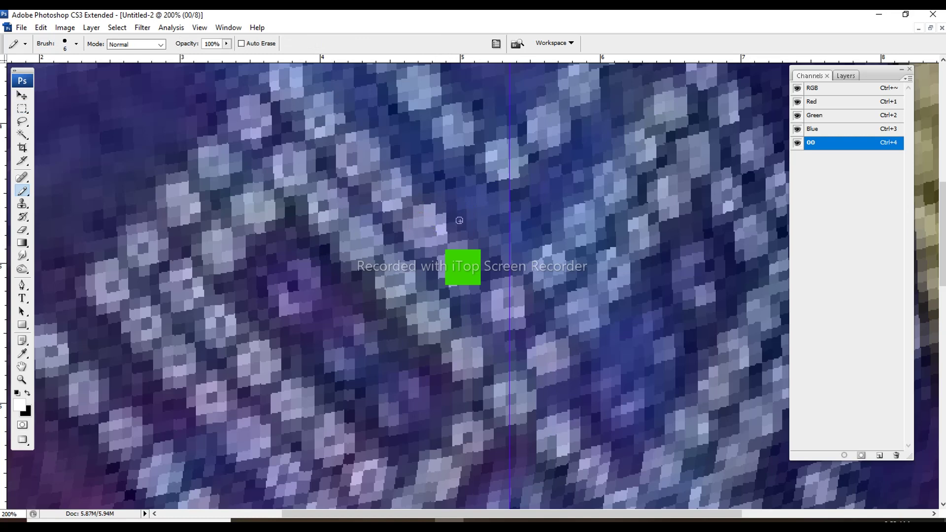
Enlarge the green square to about 115% around its centre with Free Transform.
key("w")
left_click(468, 264)
key("ctrl+t")
left_click_drag(480, 285, 483, 288)
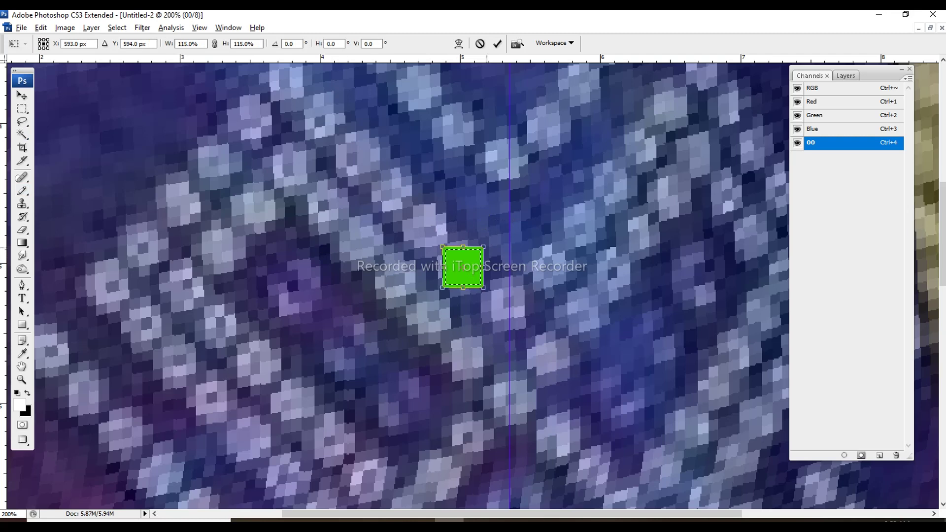
key("Return")
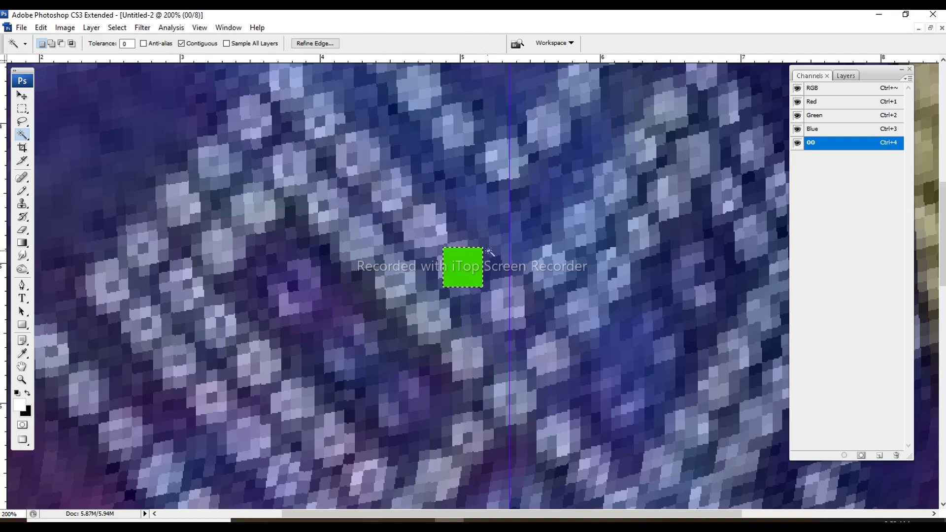
key("ctrl+d")
Enlarge the Pencil by one pixel, switch to black, and reselect the green square with the Magic Wand.
key("b")
key("bracketright")
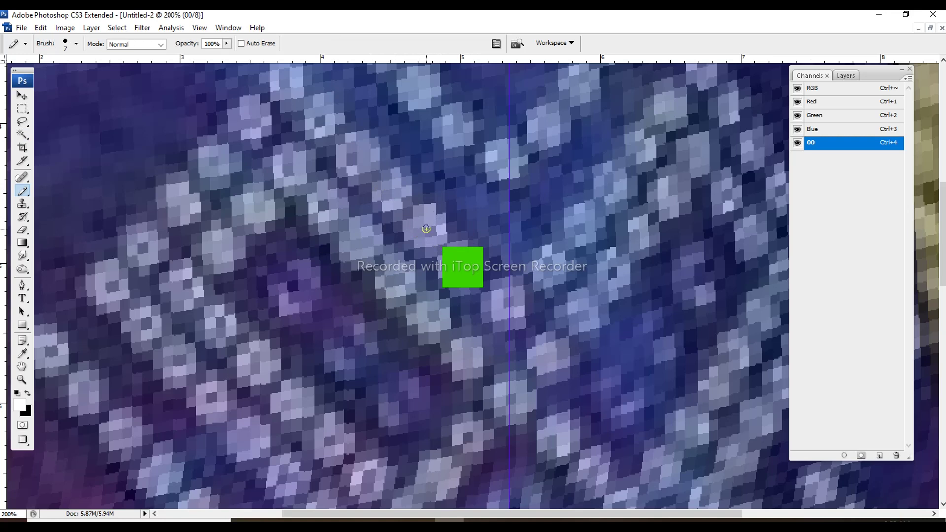
key("x")
key("w")
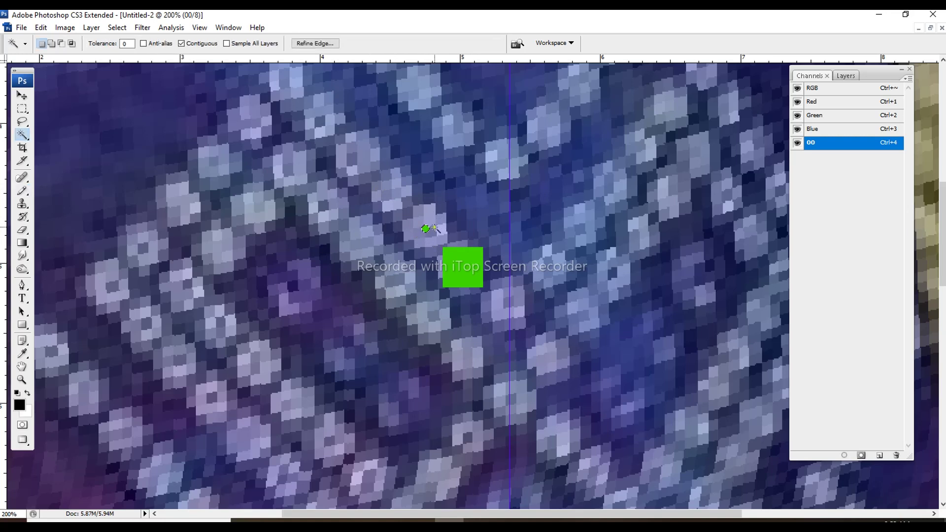
key("ctrl+d")
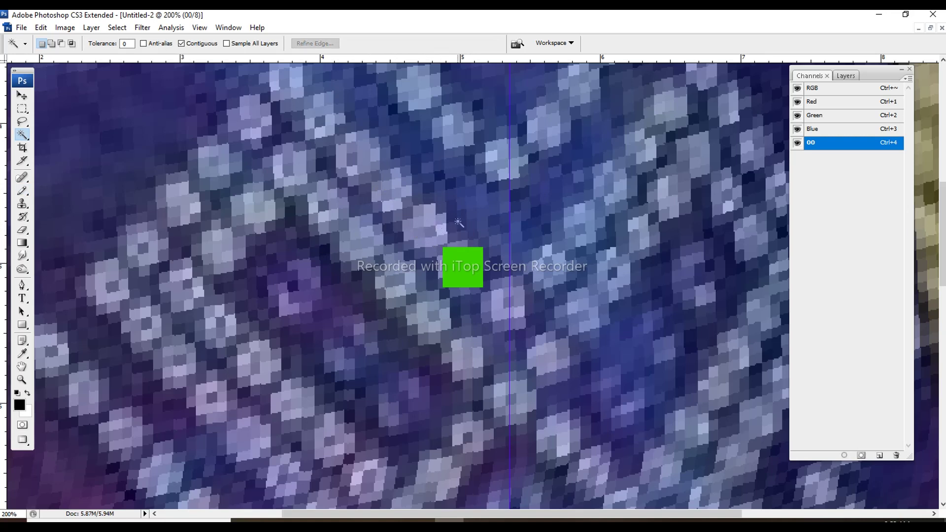
left_click(463, 264)
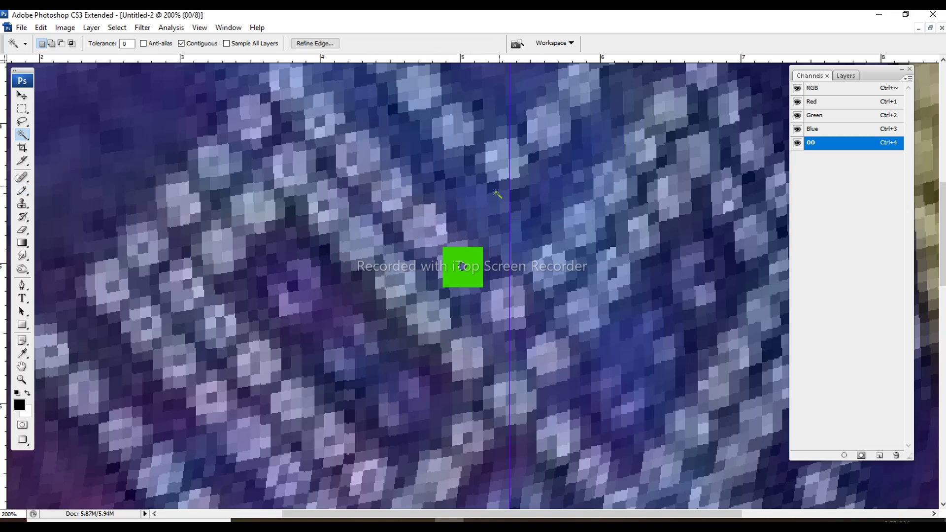
key("ctrl+d")
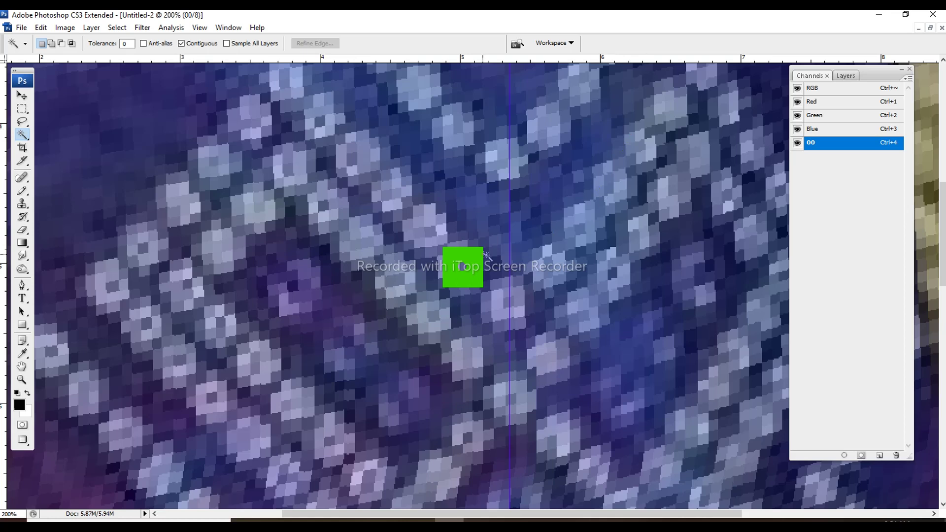
left_click(462, 266)
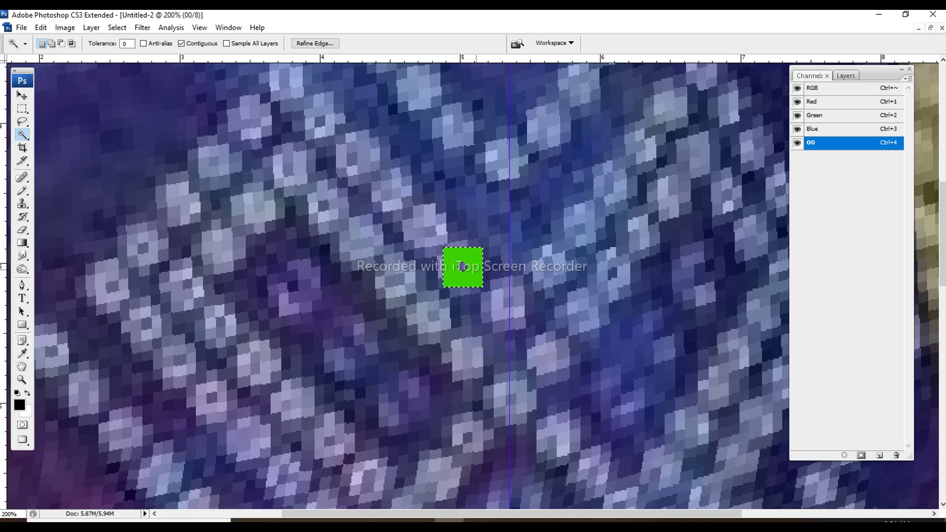
Alt-drag copies of the green square up-left along the dotted diagonal.
left_click_drag(463, 267, 509, 304)
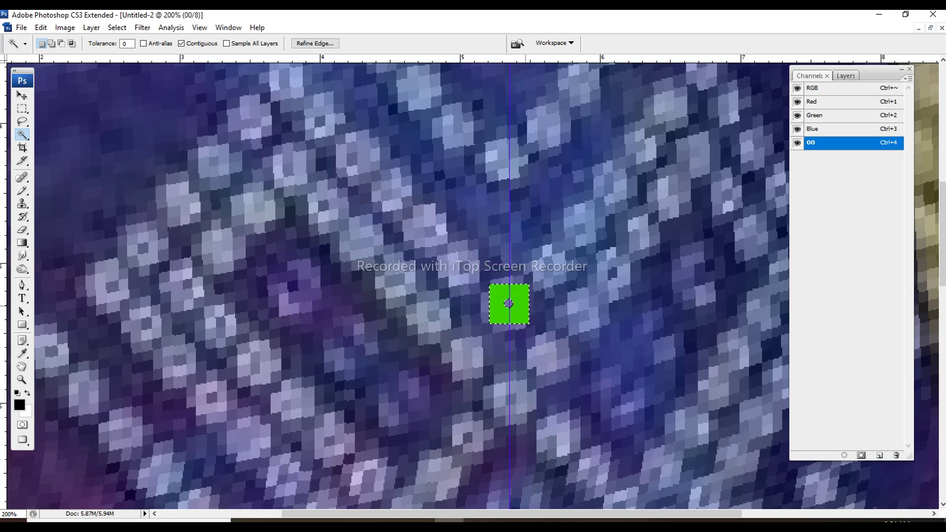
left_click_drag(509, 304, 389, 185)
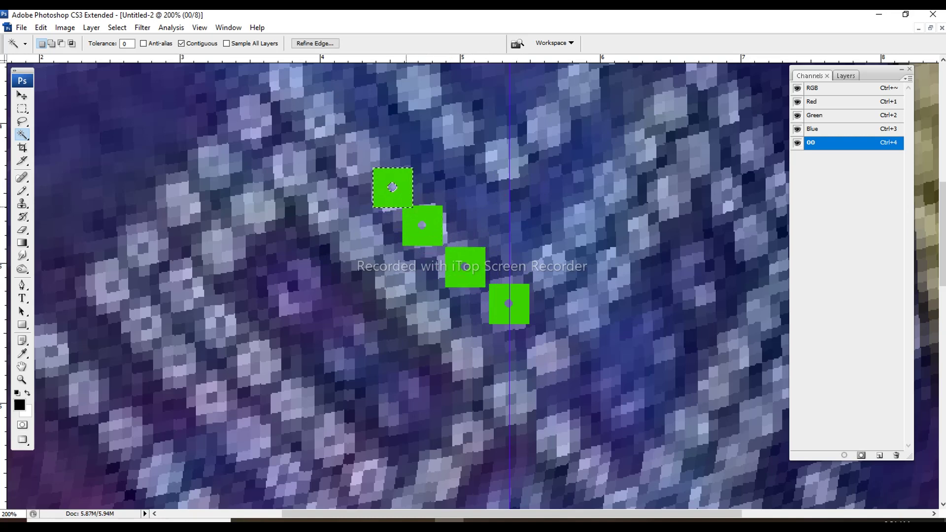
left_click_drag(418, 152, 449, 250)
left_click_drag(420, 284, 338, 203)
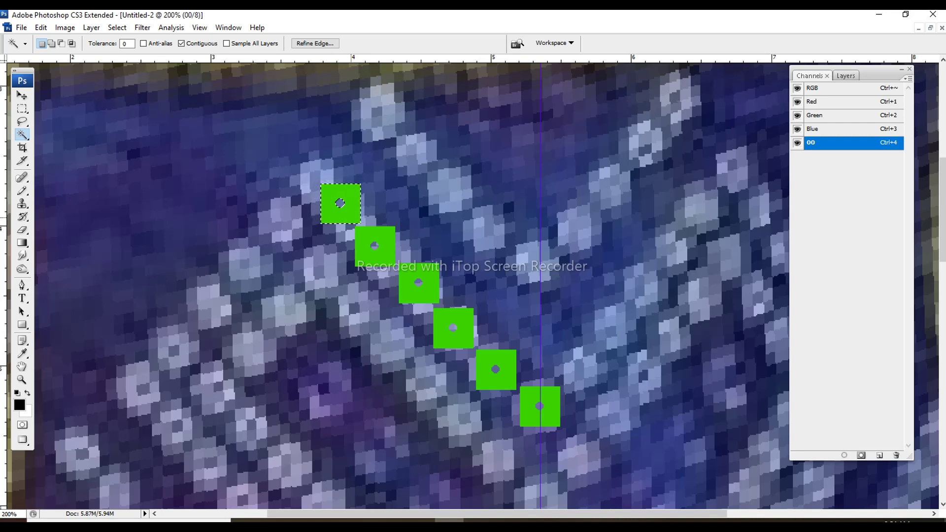
scroll(337, 202, "down", 3)
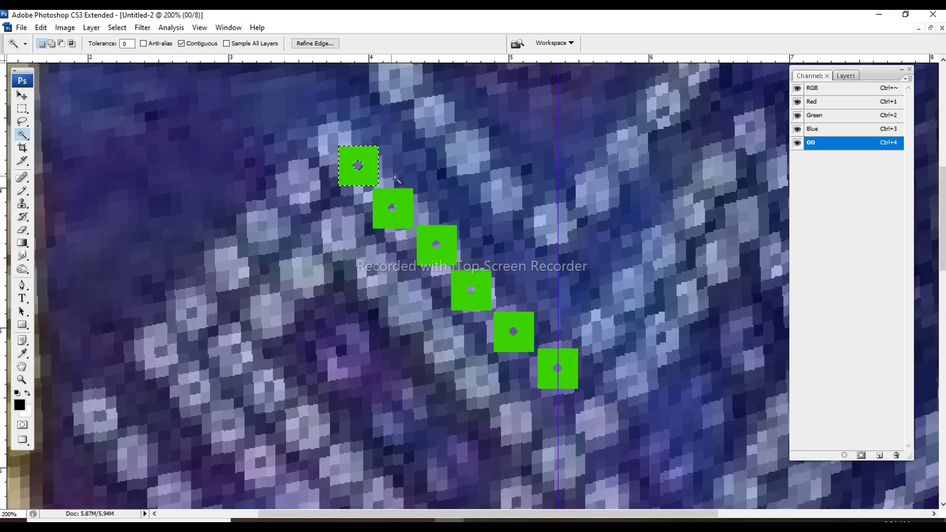
Nudge the top five squares into line, each onto its fabric dot.
left_click_drag(343, 143, 339, 144)
left_click(393, 207)
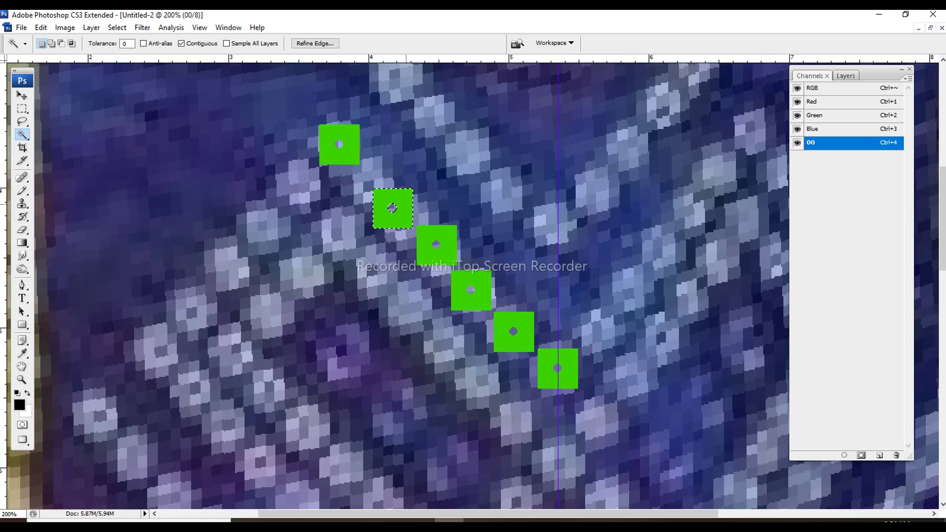
left_click_drag(393, 207, 384, 192)
left_click(435, 243)
left_click_drag(435, 243, 428, 238)
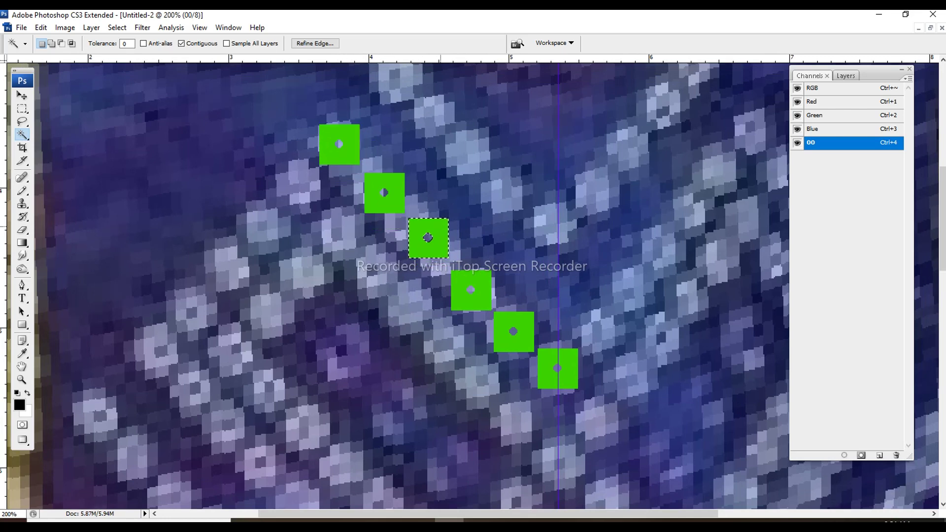
left_click(471, 290)
left_click_drag(471, 290, 472, 284)
left_click_drag(513, 331, 513, 327)
left_click_drag(471, 284, 468, 283)
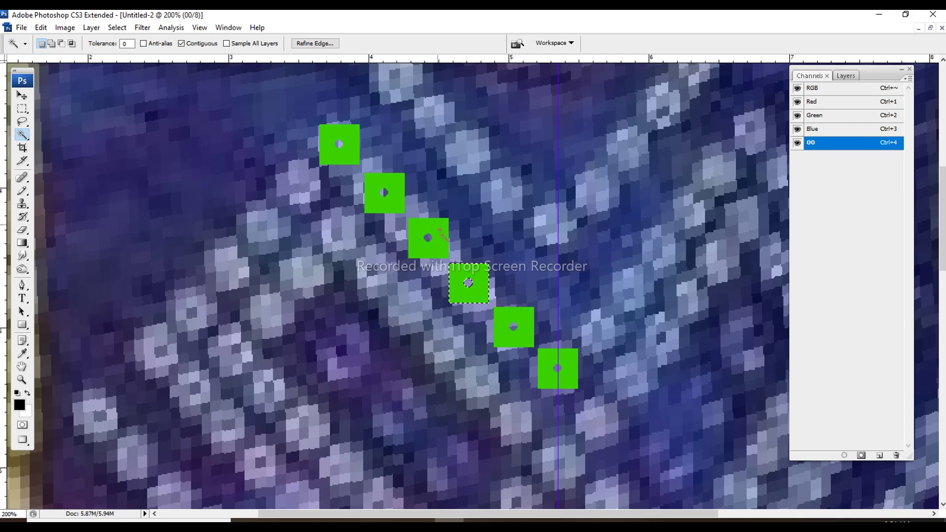
Fine-tune the second and fifth squares, then zoom out to view the whole motif.
left_click(384, 192)
left_click_drag(384, 192, 382, 191)
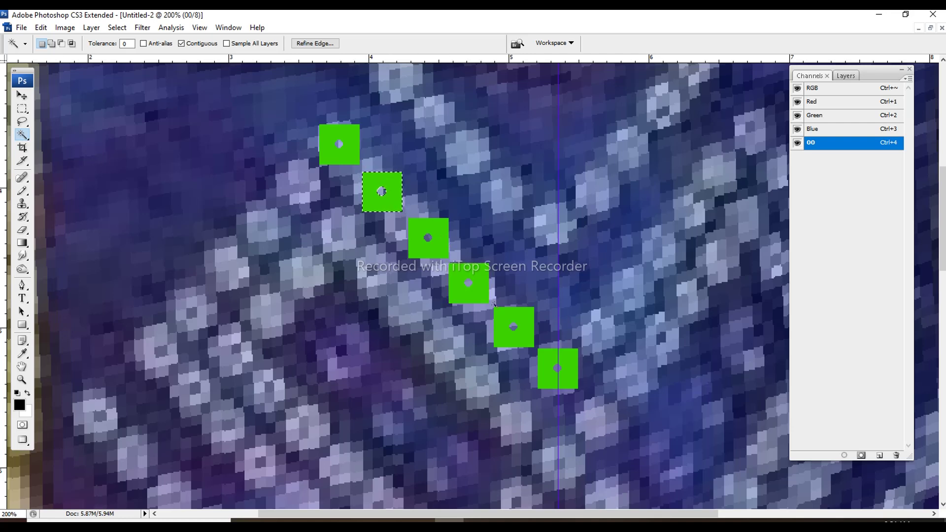
left_click(513, 326)
left_click_drag(513, 326, 512, 325)
scroll(517, 305, "down", 1)
scroll(517, 305, "right", 1)
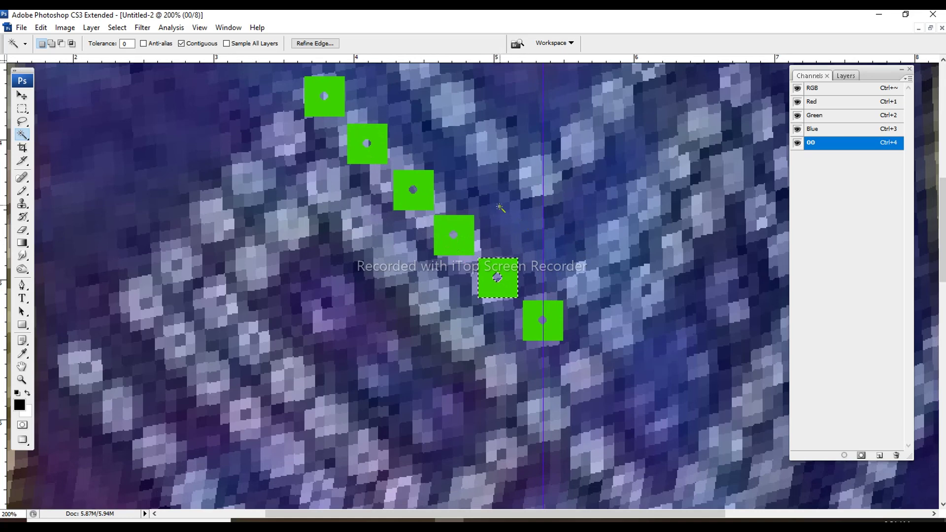
key("ctrl+minus")
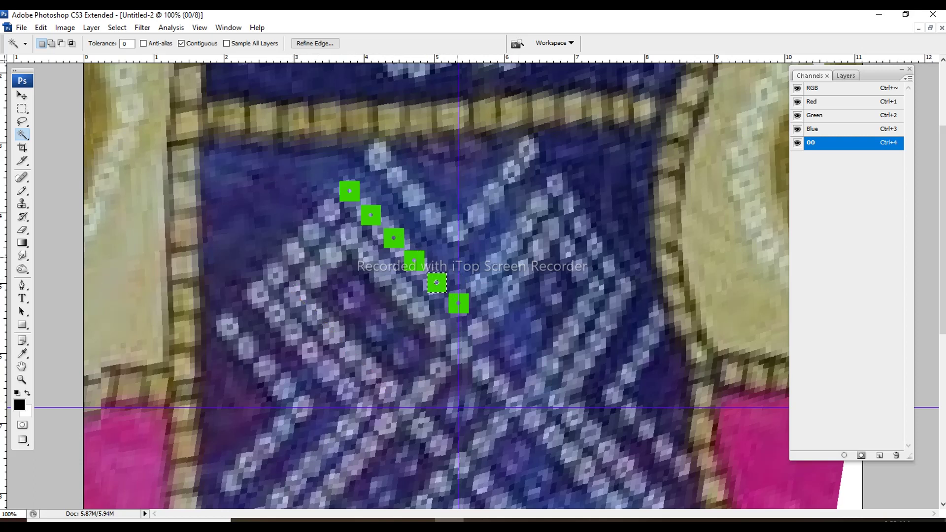
Remove the upper diagonal squares and copy the top square down-right onto a dot.
left_click(393, 238)
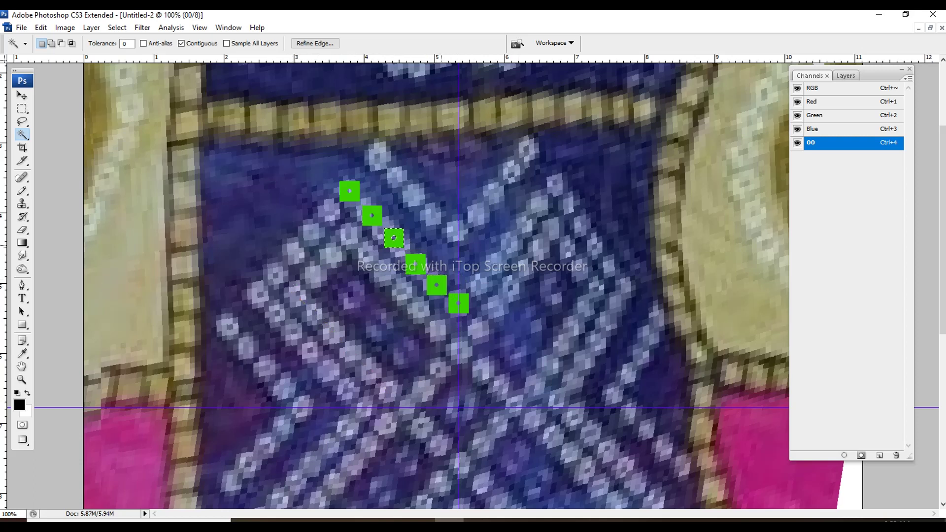
key("ctrl+alt+z")
key("ctrl+alt+z")
key("ctrl+alt+z")
key("ctrl+alt+z")
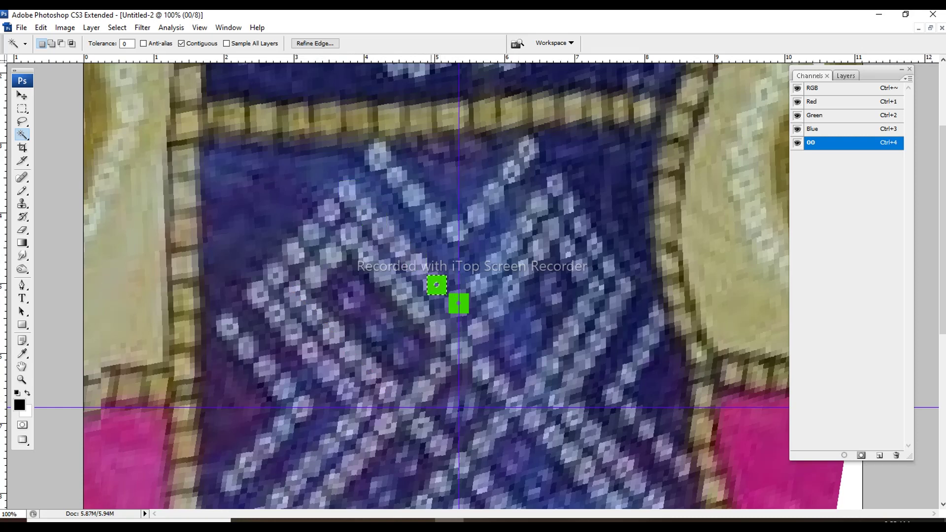
left_click_drag(437, 284, 346, 191)
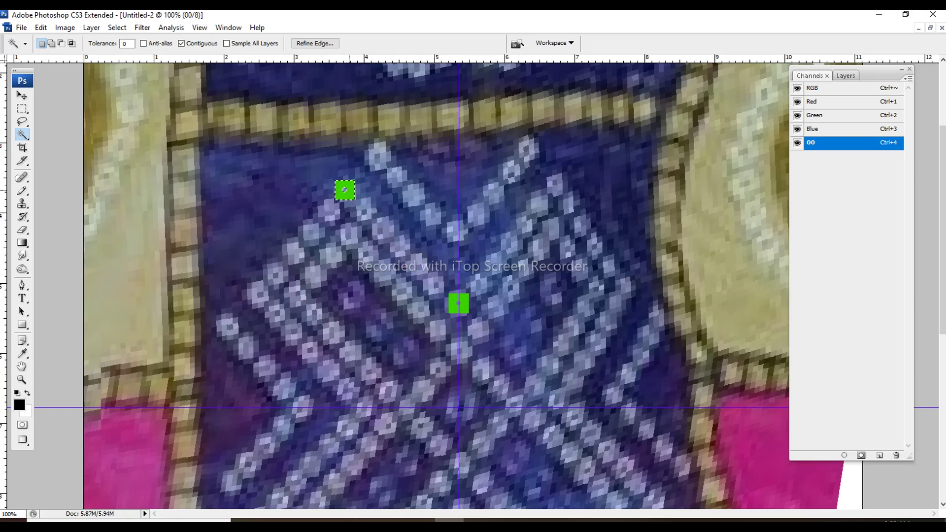
key("ctrl+plus")
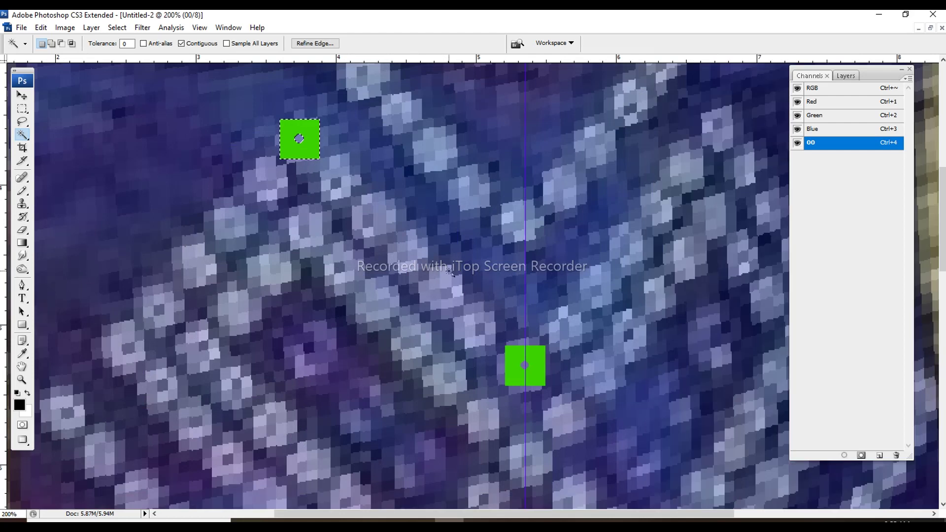
mouse_move(299, 139)
left_mouse_down()
mouse_move(422, 257)
mouse_move(441, 294)
left_mouse_up()
mouse_move(448, 301)
left_mouse_down()
mouse_move(425, 258)
mouse_move(453, 301)
left_mouse_up()
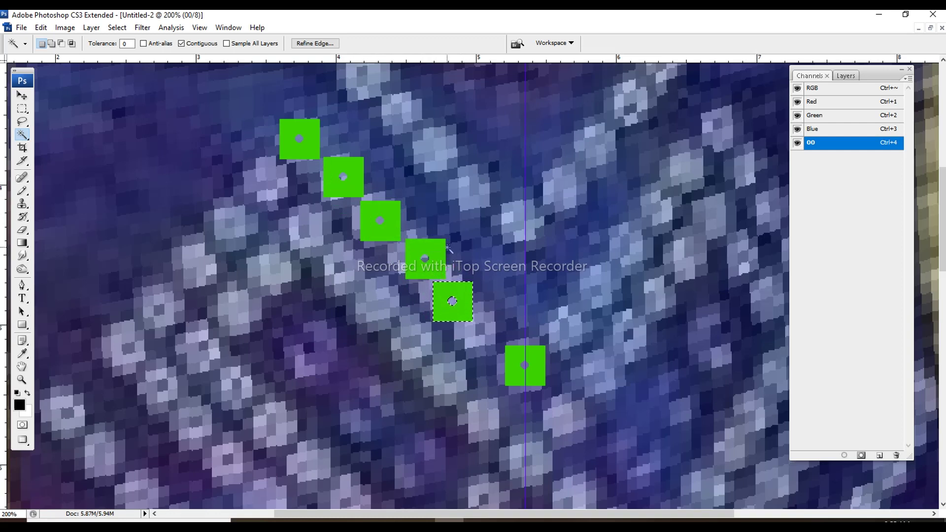
Delete a group of squares with a rectangular marquee, then move and copy the centre square up-left.
key("m")
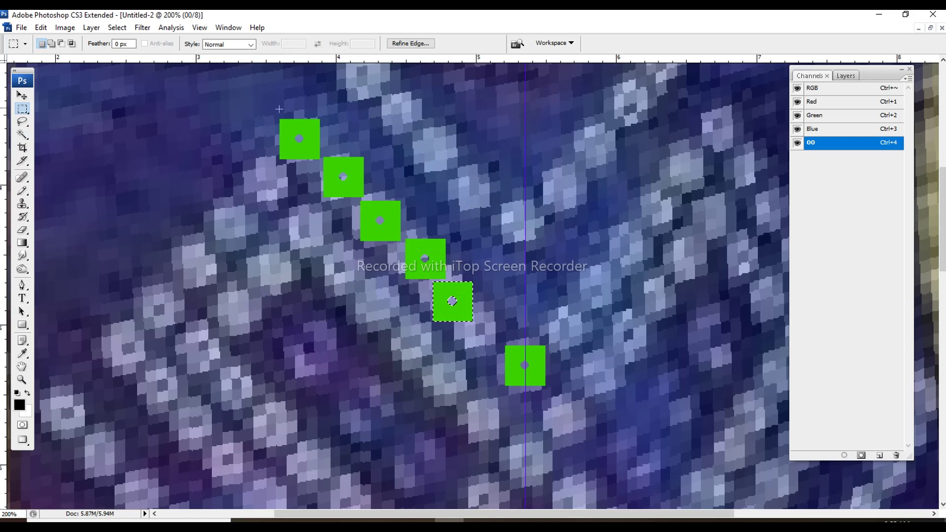
key("Delete")
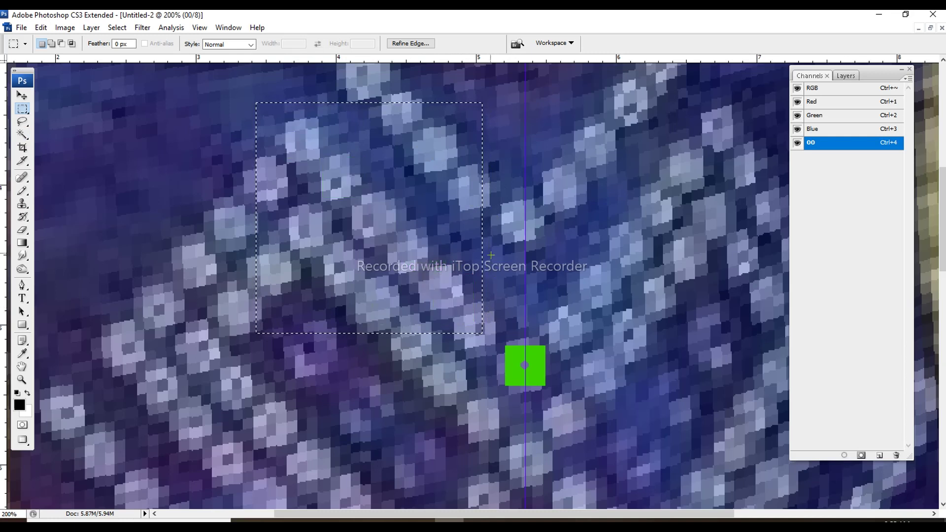
key("ctrl+d")
key("w")
left_click(524, 365)
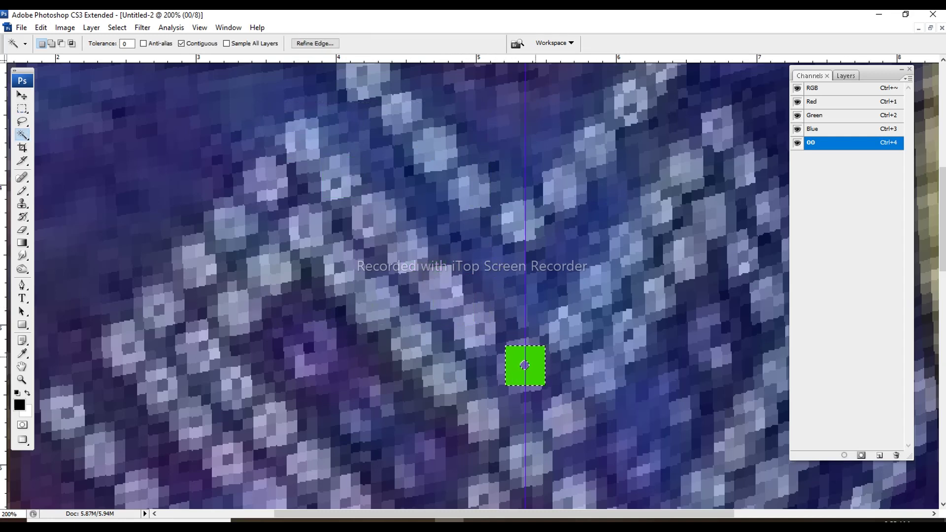
mouse_move(525, 365)
left_mouse_down()
mouse_move(525, 376)
mouse_move(320, 154)
left_mouse_up()
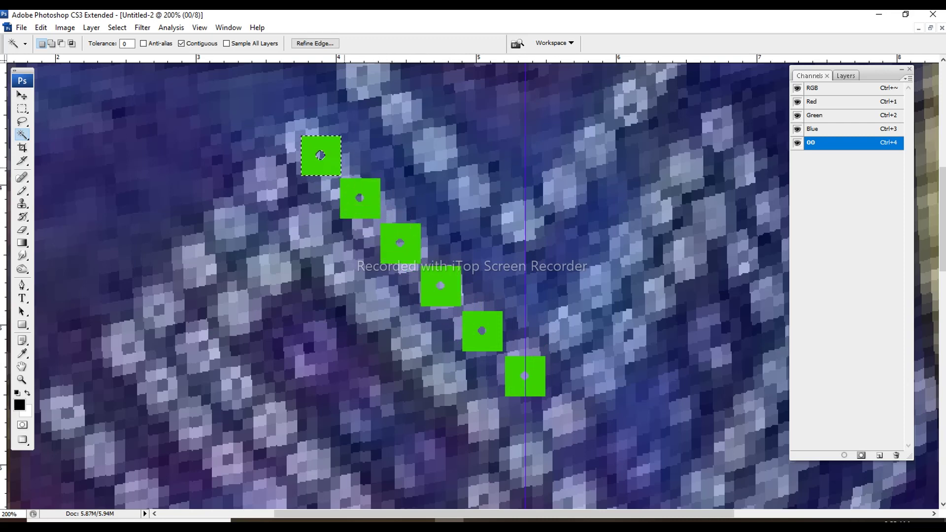
left_click_drag(320, 155, 282, 118)
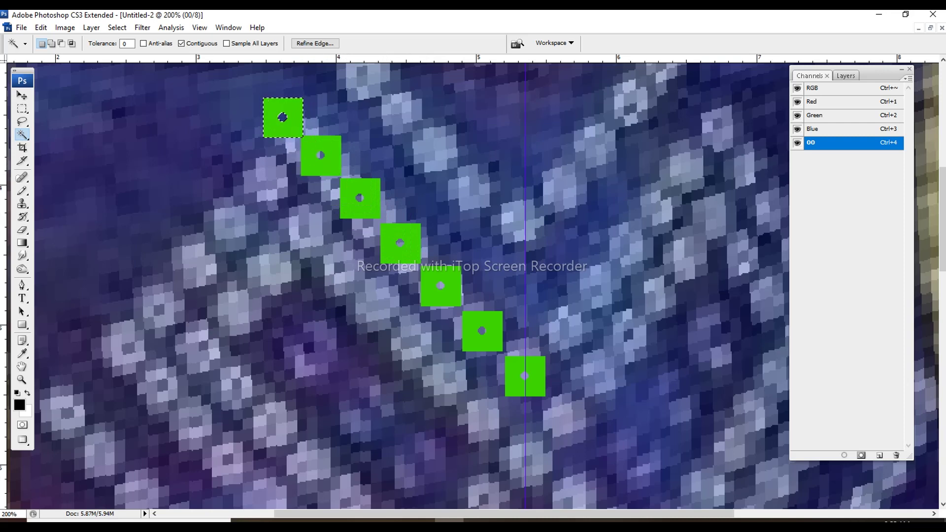
Nudge the top square and Alt-drag a copy down-left to start a second arm.
left_click_drag(283, 118, 281, 112)
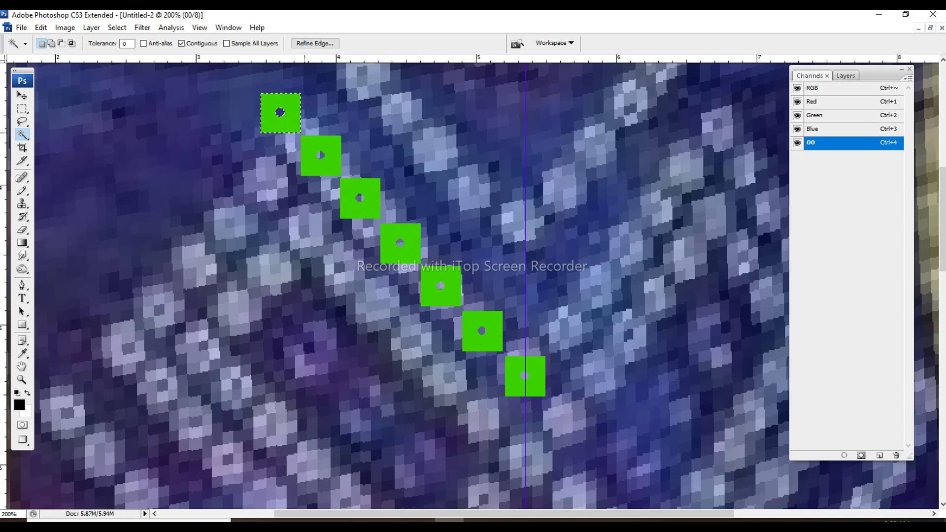
left_click_drag(394, 247, 506, 313)
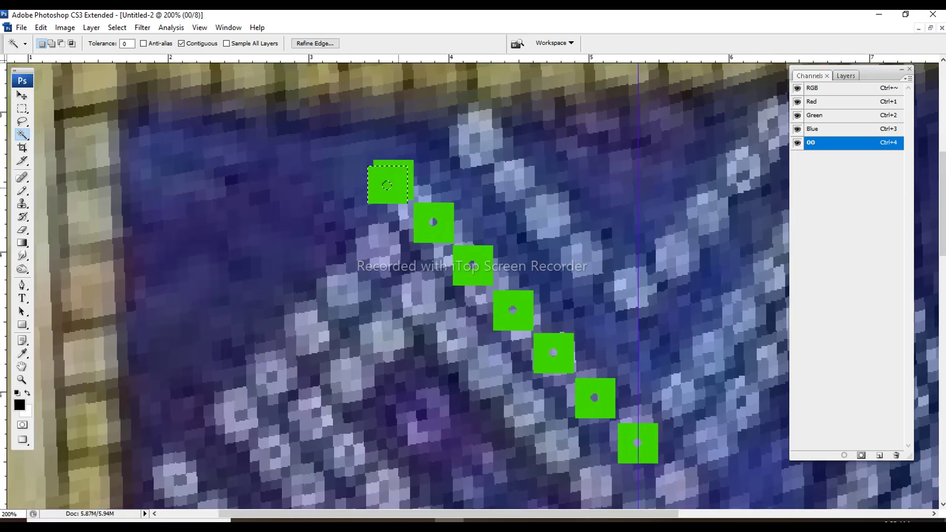
mouse_move(393, 180)
left_mouse_down()
mouse_move(186, 387)
mouse_move(205, 226)
mouse_move(209, 299)
left_mouse_up()
Delete the stray left-arm squares and copy a square down-left to begin the left arm.
key("Delete")
left_click(286, 221)
key("Delete")
left_click(332, 177)
key("Delete")
left_click(375, 132)
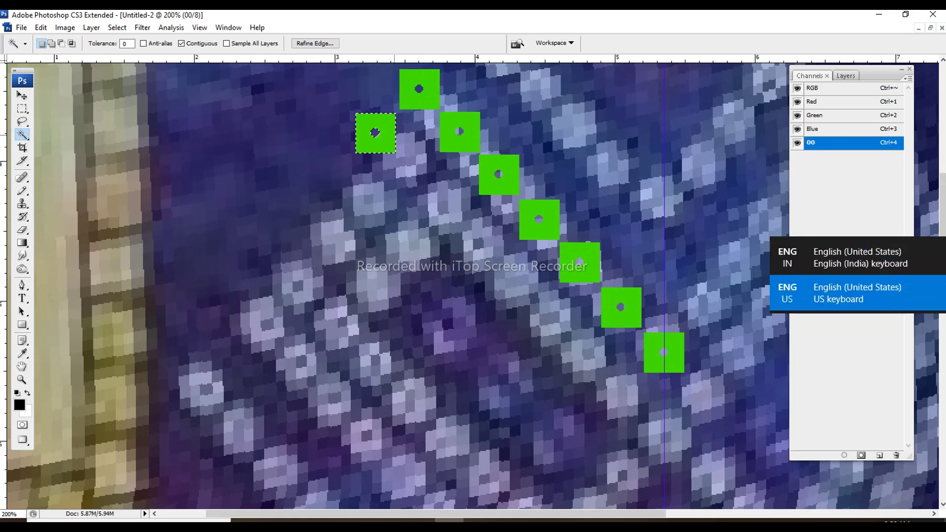
left_click_drag(375, 132, 202, 305)
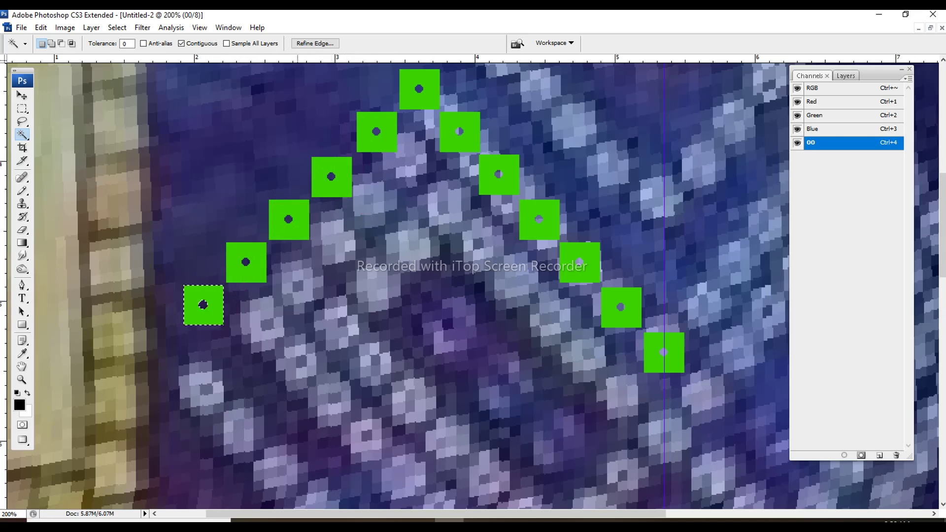
Shift-select the top square and the five right-arm squares.
scroll(335, 210, "down", 3)
scroll(409, 135, "right", 2)
scroll(409, 136, "up", 2)
scroll(409, 136, "up", 1)
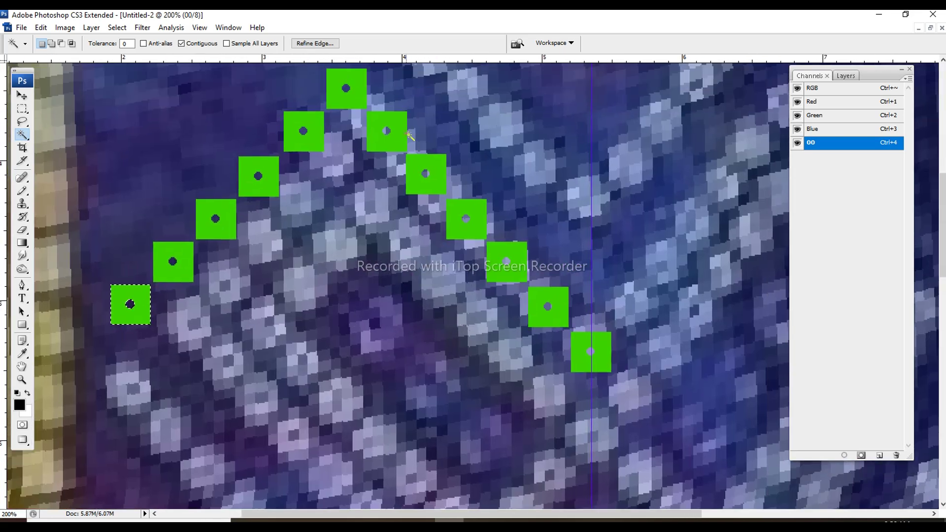
left_click(345, 79, "shift")
left_click(425, 168, "shift")
left_click(465, 212, "shift")
left_click(512, 256, "shift")
left_click(548, 306, "shift")
left_click(591, 352, "shift")
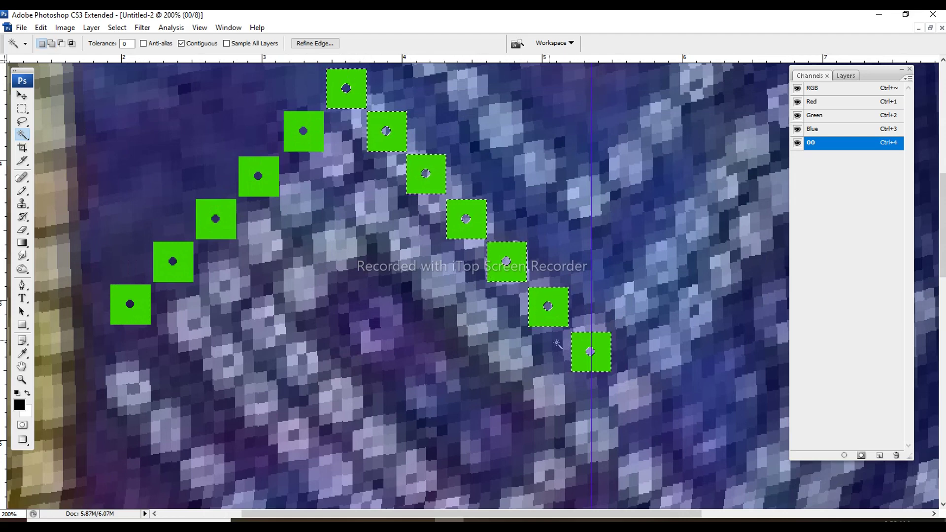
Copy the selected right-arm diagonal down-left to form another side of the lobe.
scroll(554, 267, "down", 1)
left_click_drag(554, 266, 340, 479)
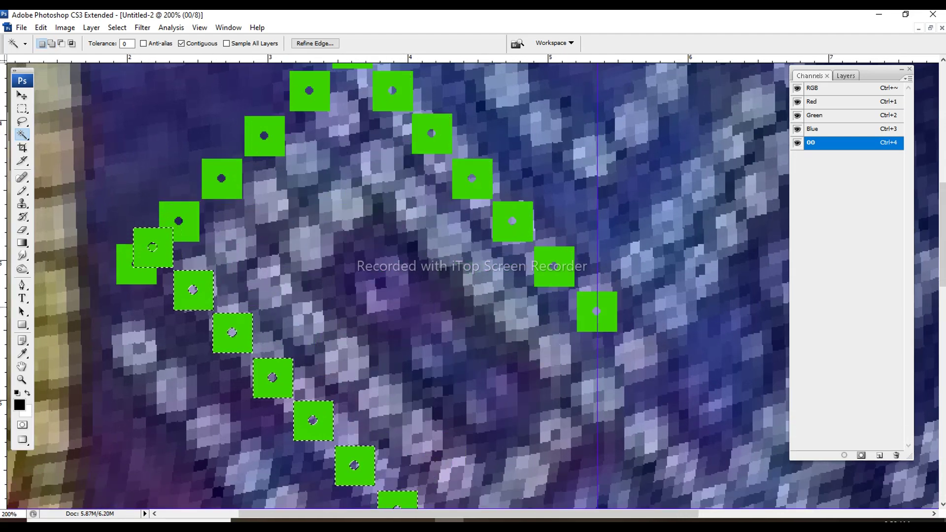
scroll(417, 253, "down", 3)
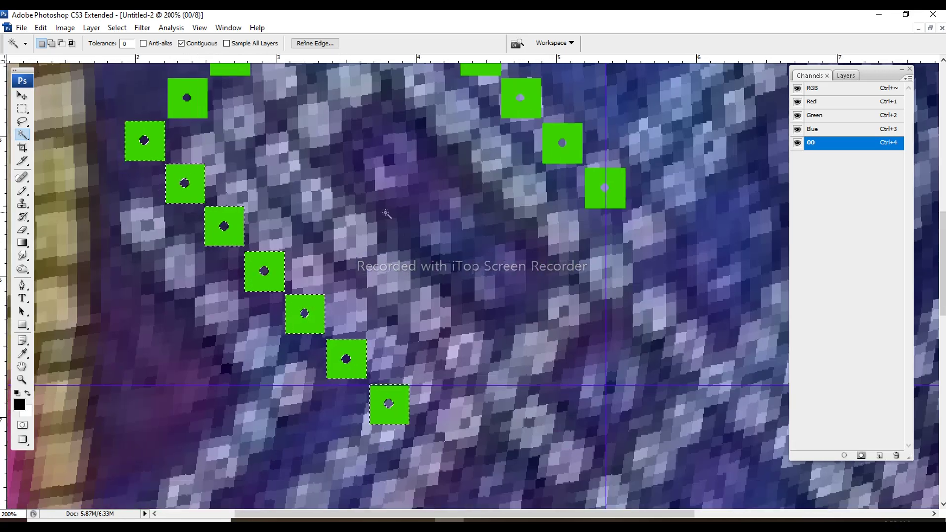
scroll(417, 253, "down", 1)
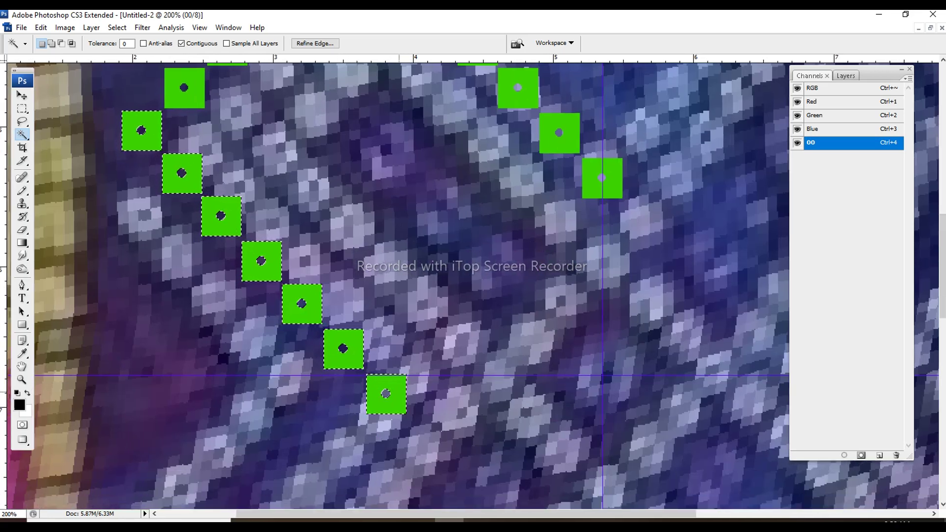
key("ctrl+d")
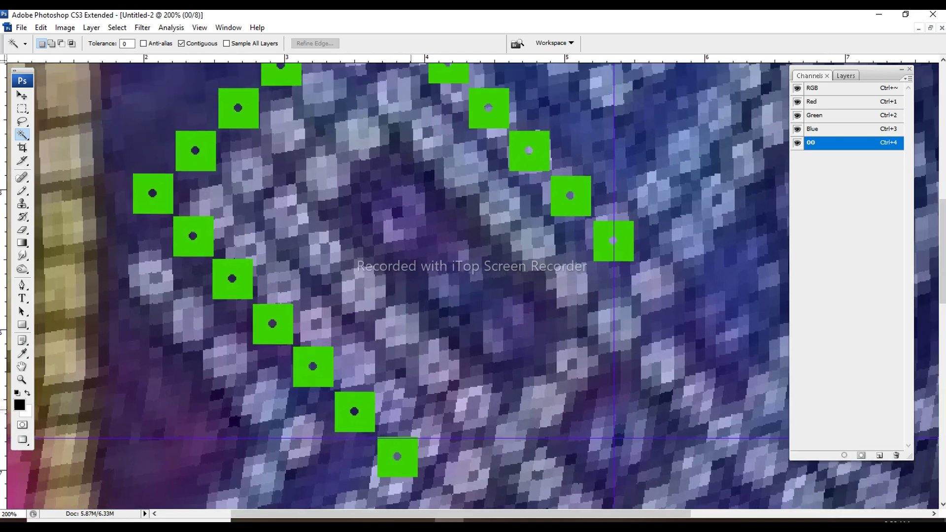
scroll(473, 281, "up", 1)
Align the five squares of the new lower diagonal onto their fabric dots.
left_click(393, 404)
left_click_drag(393, 403, 413, 384)
left_click(349, 358)
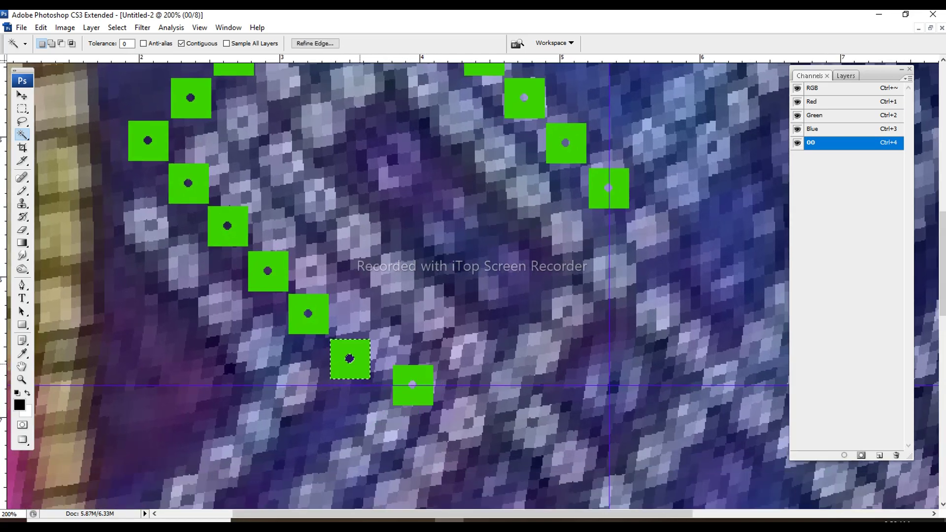
left_click_drag(350, 359, 362, 354)
left_click(308, 314)
left_click_drag(308, 313, 315, 313)
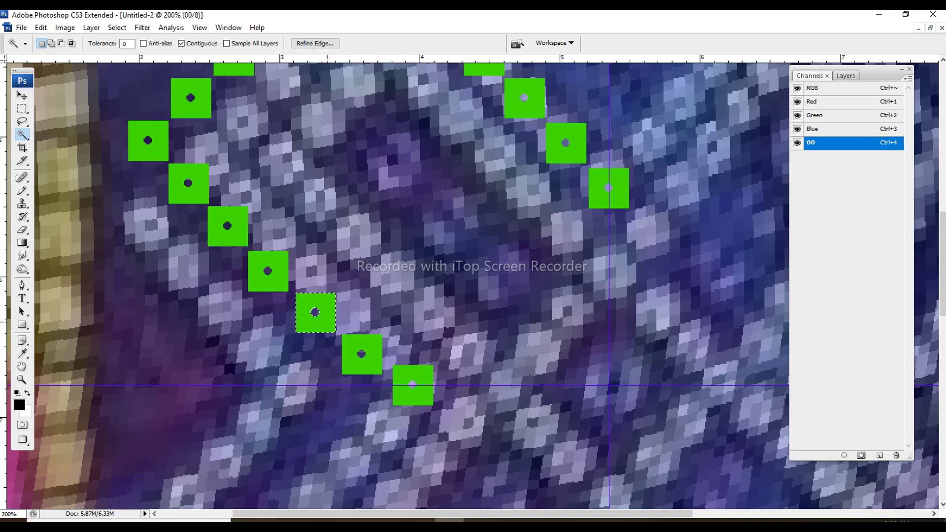
left_click(267, 270)
left_click_drag(268, 271, 270, 272)
left_click(227, 226)
left_click_drag(227, 227, 228, 230)
Recheck the lower diagonal squares and shift the lowest one slightly right.
left_click(270, 271)
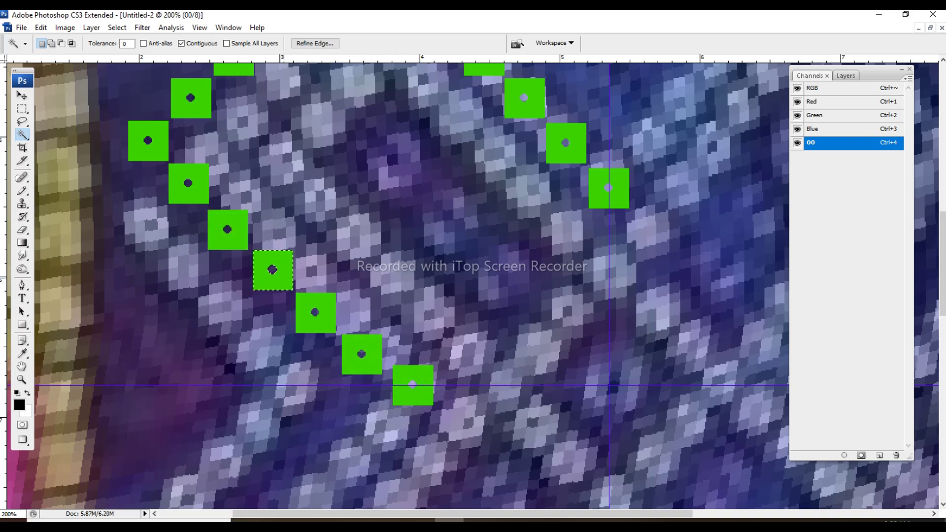
left_click(315, 313)
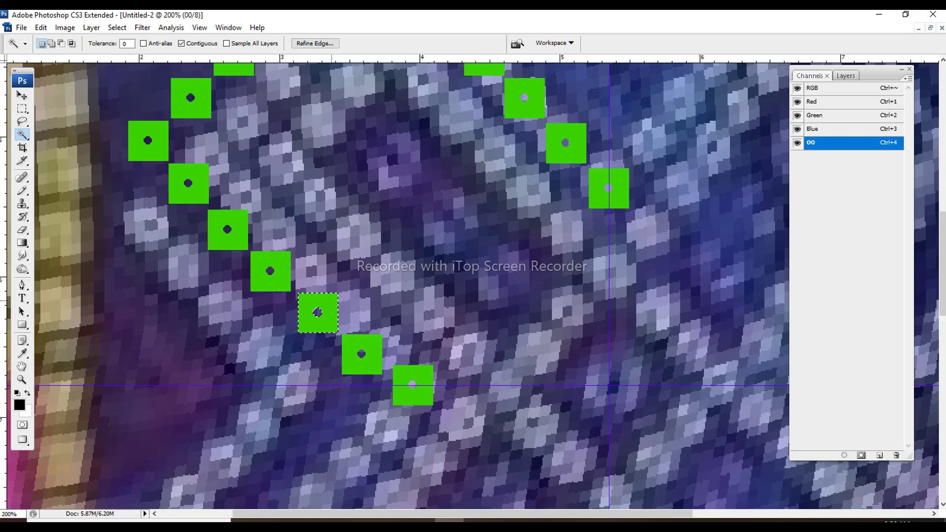
left_click(362, 353)
left_click_drag(361, 354, 366, 353)
scroll(393, 341, "up", 3)
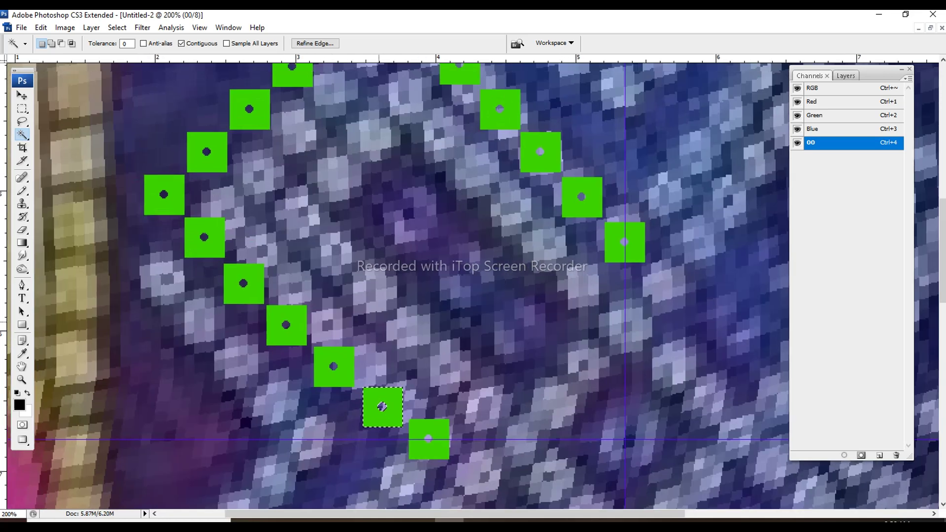
scroll(393, 341, "down", 3)
mouse_move(315, 341)
left_mouse_down()
mouse_move(332, 423)
mouse_move(431, 424)
mouse_move(382, 383)
mouse_move(332, 276)
mouse_move(370, 285)
mouse_move(492, 227)
mouse_move(388, 338)
left_mouse_up()
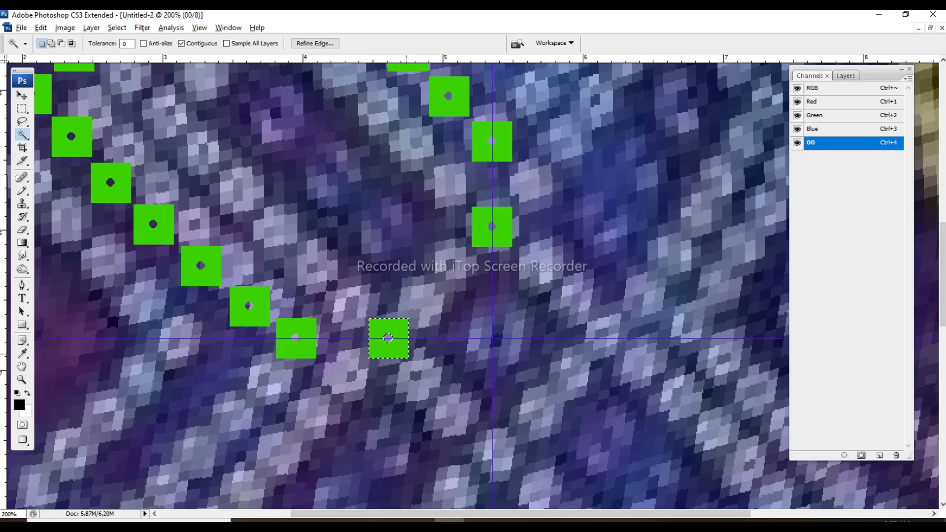
Start the inner diagonal row with copied squares nudged onto their dots.
mouse_move(387, 338)
left_mouse_down()
mouse_move(454, 270)
mouse_move(410, 297)
left_mouse_up()
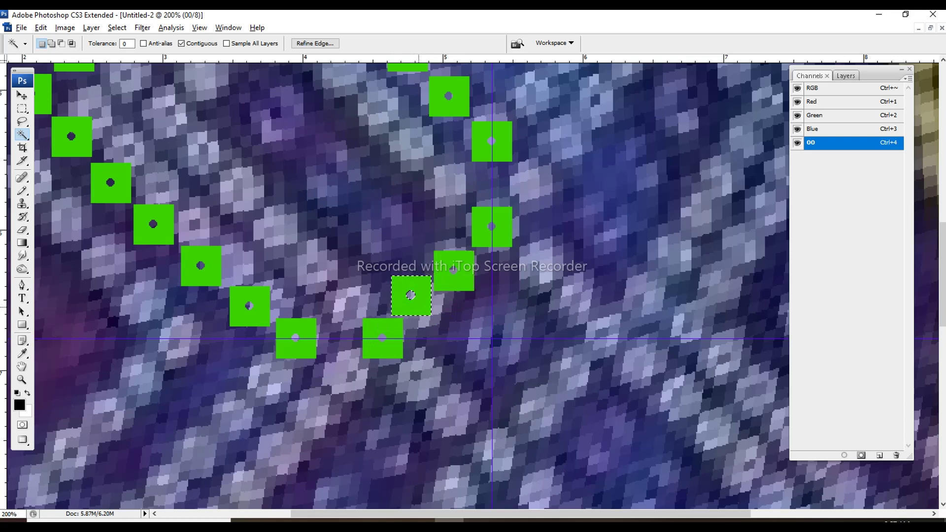
left_click(454, 271)
left_click_drag(454, 271, 455, 269)
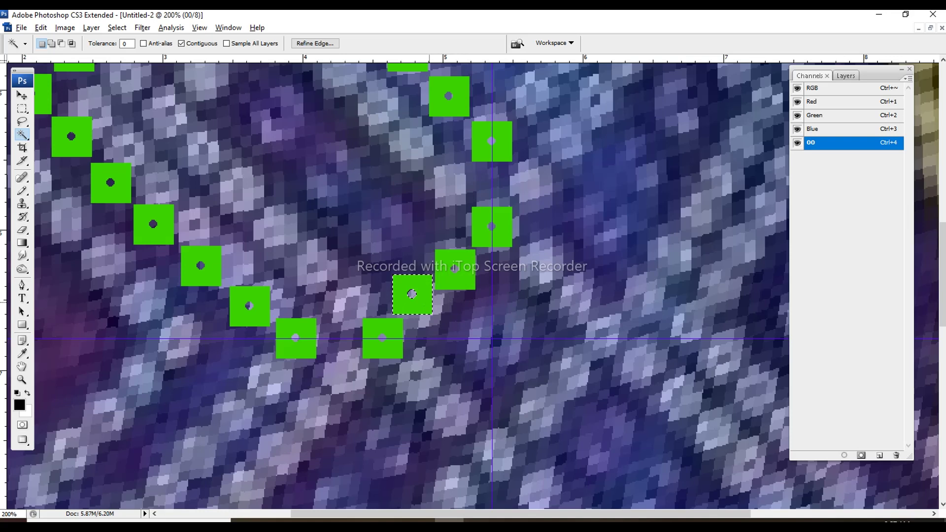
left_click(454, 269)
left_click_drag(454, 269, 456, 270)
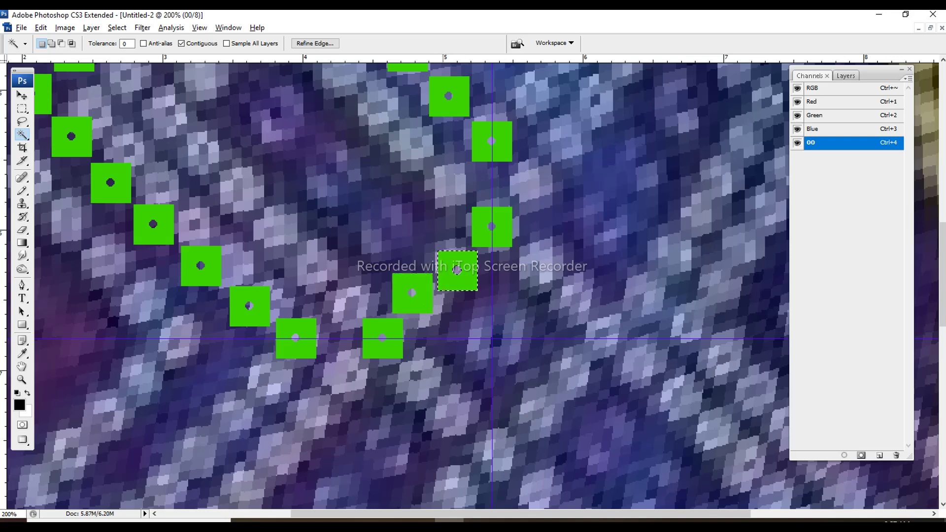
mouse_move(412, 294)
left_mouse_down()
mouse_move(339, 294)
mouse_move(456, 411)
mouse_move(283, 239)
left_mouse_up()
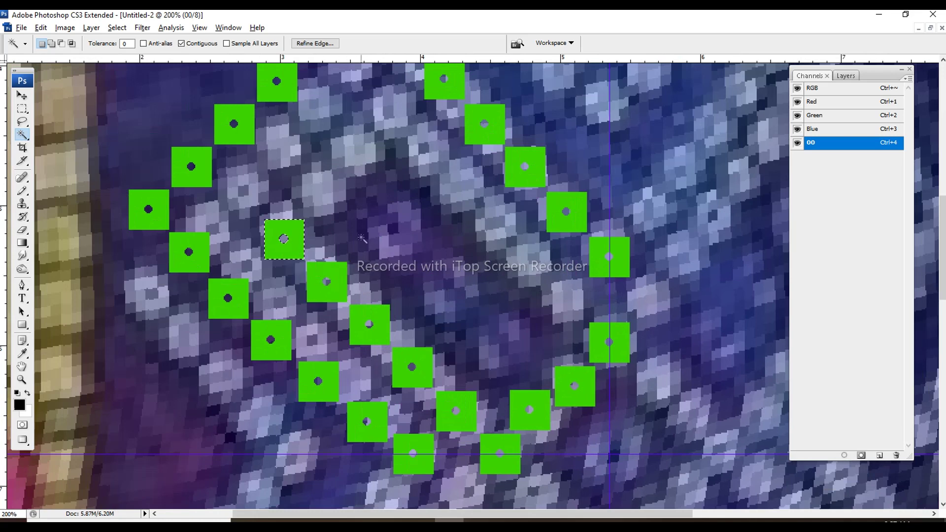
Copy the square twice up-left along the inner row, undoing a misplaced pair.
left_click_drag(284, 239, 246, 202)
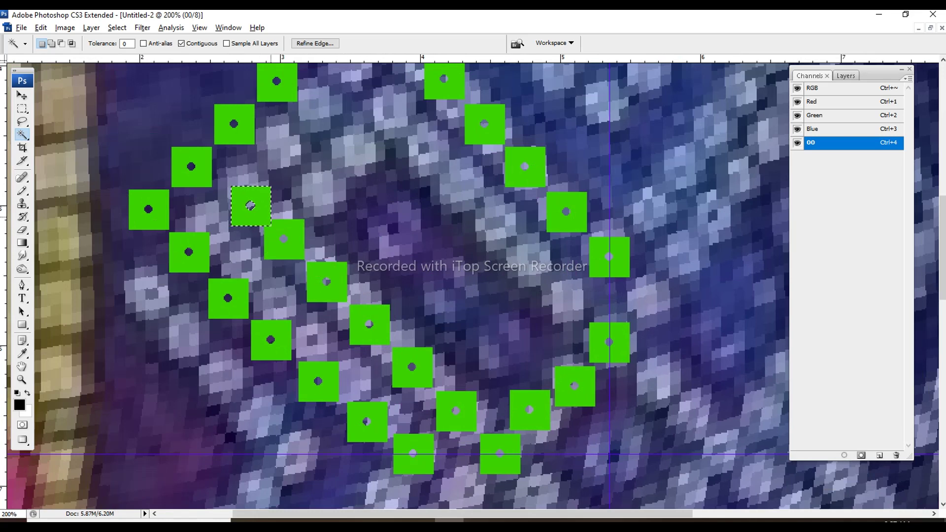
scroll(249, 228, "up", 1)
scroll(249, 228, "up", 1)
key("ctrl+alt+z")
key("ctrl+alt+z")
mouse_move(335, 334)
left_mouse_down()
mouse_move(249, 253)
mouse_move(332, 169)
left_mouse_up()
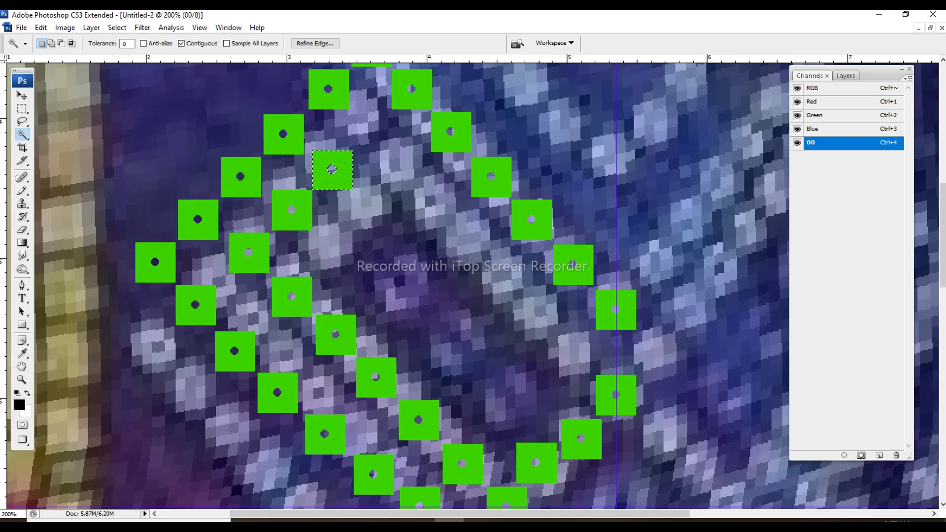
scroll(332, 169, "down", 3)
scroll(345, 197, "up", 2)
scroll(369, 232, "up", 3)
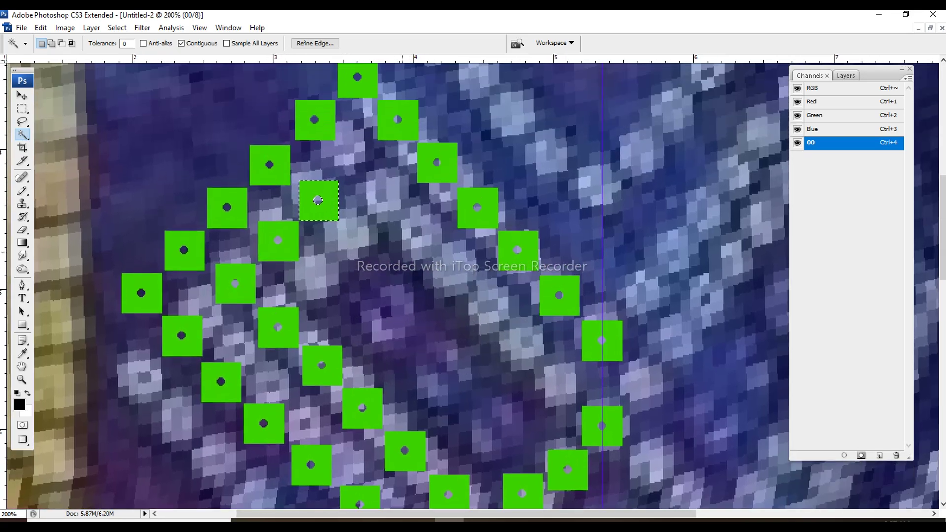
Copy squares up-right and down-right along the inner row, undoing extras, to close it.
left_click_drag(319, 200, 358, 161)
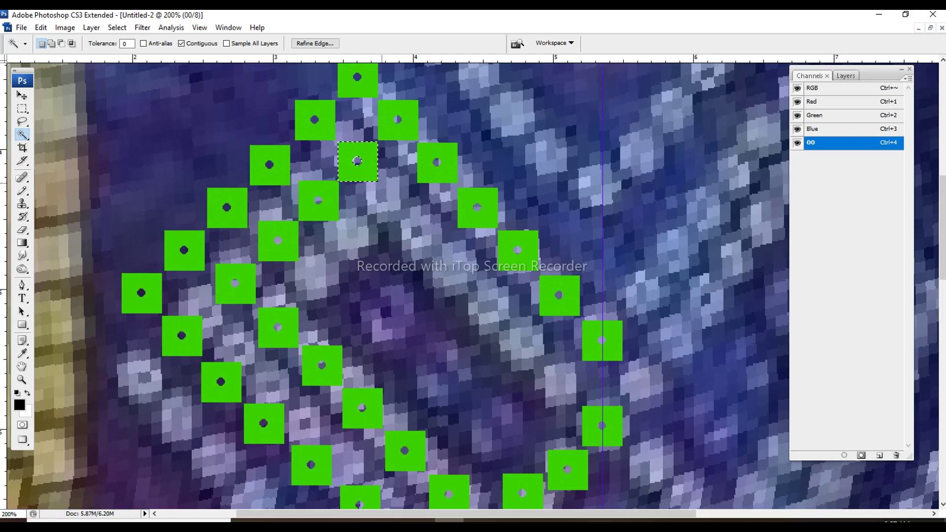
key("ctrl+alt+z")
key("ctrl+alt+z")
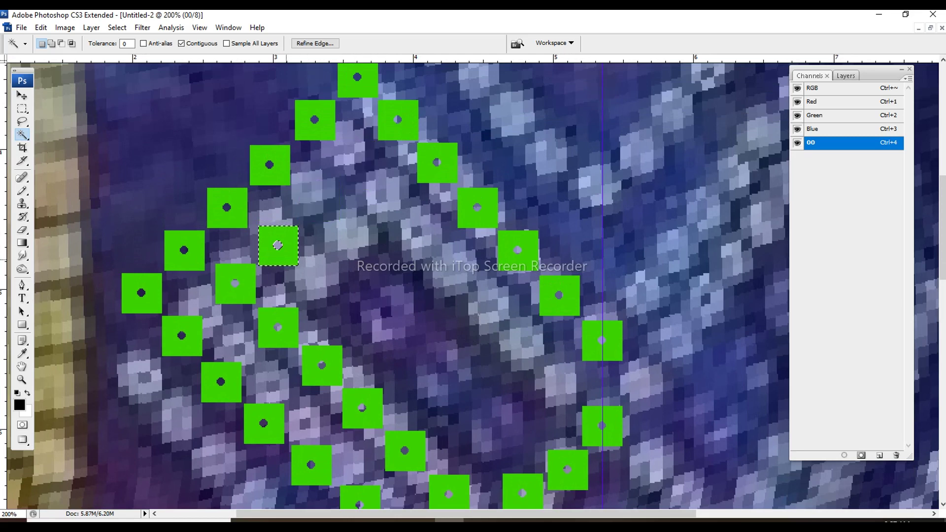
mouse_move(278, 247)
left_mouse_down()
mouse_move(356, 167)
mouse_move(438, 249)
mouse_move(366, 181)
mouse_move(409, 223)
left_mouse_up()
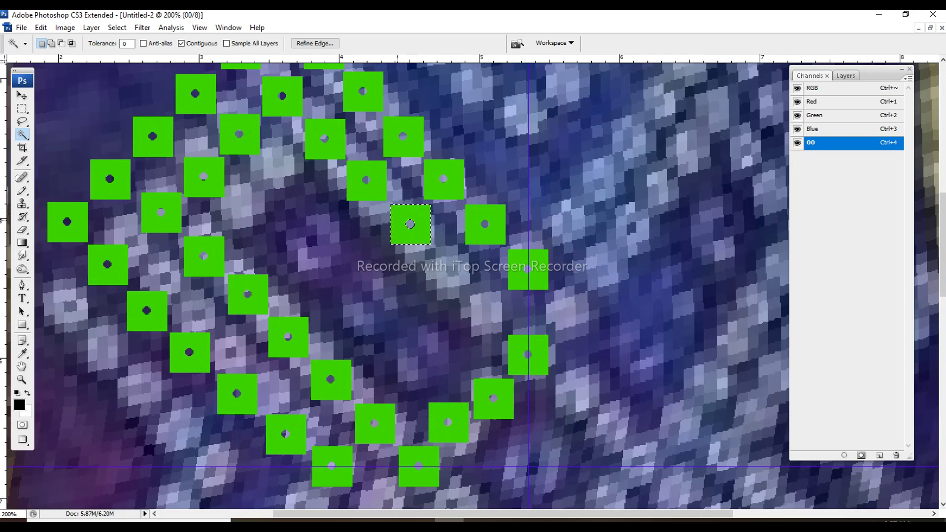
mouse_move(409, 223)
left_mouse_down()
mouse_move(492, 305)
mouse_move(485, 311)
left_mouse_up()
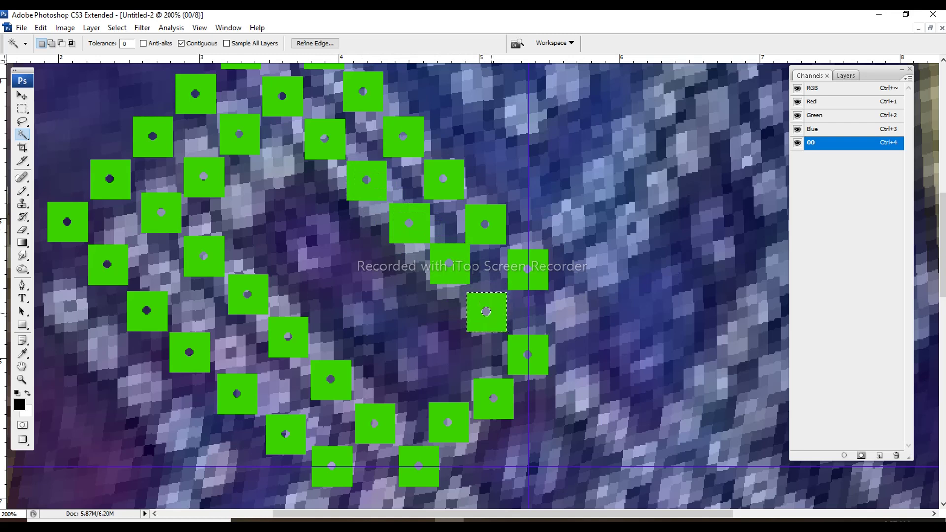
left_click(449, 264)
key("ctrl+alt+z")
key("ctrl+alt+z")
key("ctrl+alt+z")
key("ctrl+alt+z")
left_click_drag(407, 228, 485, 314)
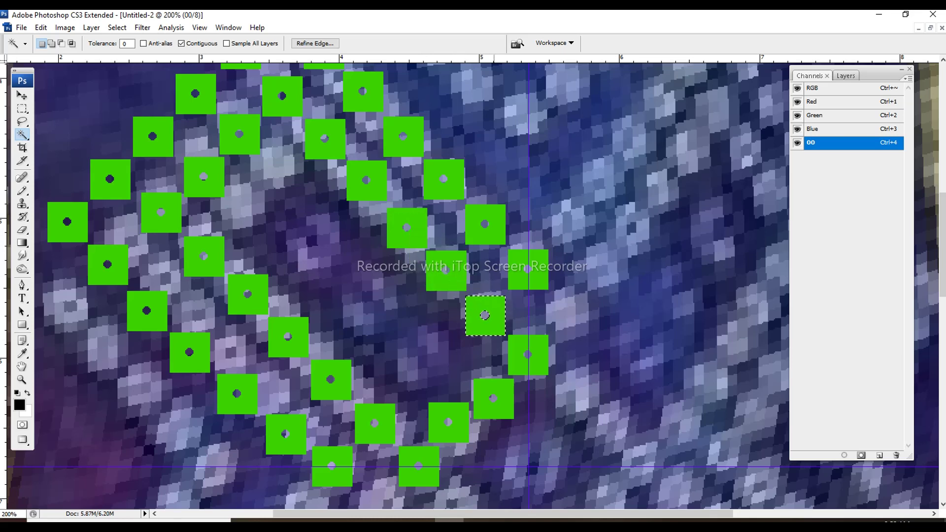
key("ctrl+minus")
key("ctrl+minus")
key("ctrl+minus")
Check channel 00 zoomed out, return to the motif over the photo and clear the selection.
key("ctrl+4")
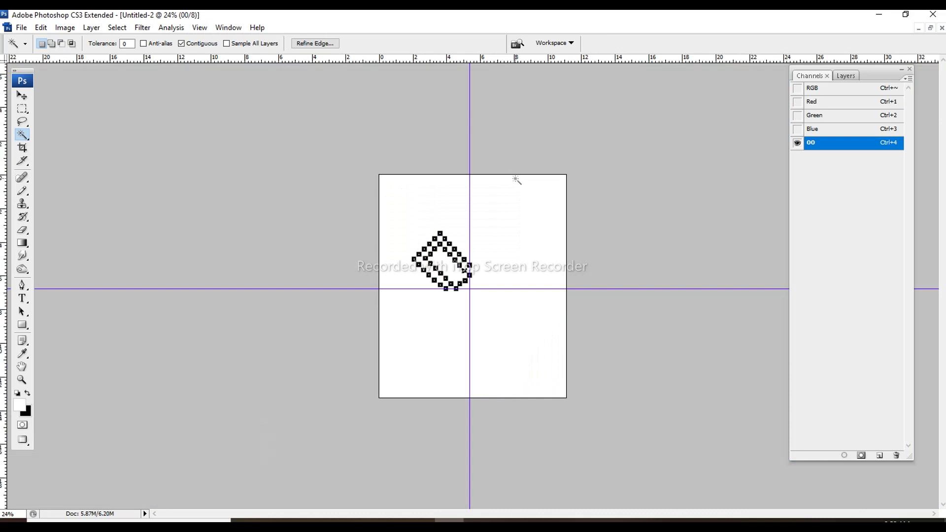
key("ctrl+plus")
key("ctrl+plus")
key("ctrl+plus")
key("ctrl+plus")
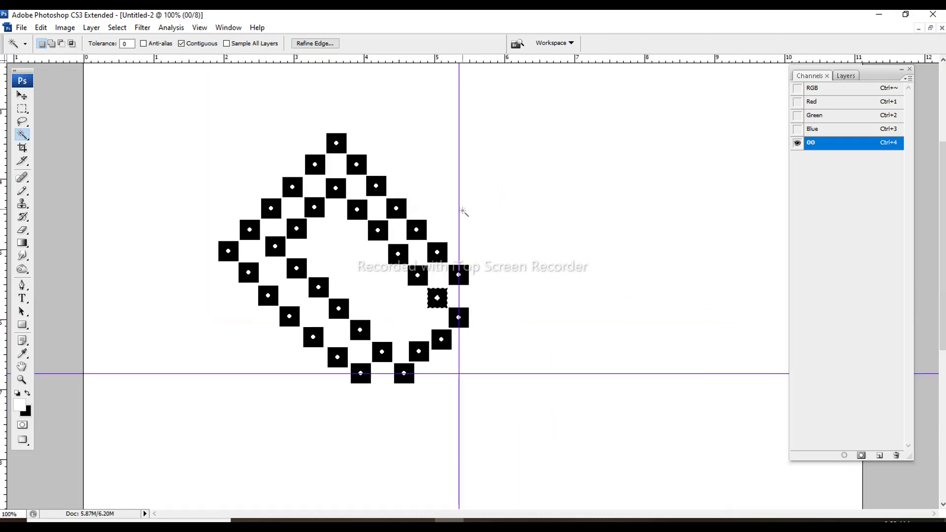
key("grave")
scroll(473, 281, "down", 1)
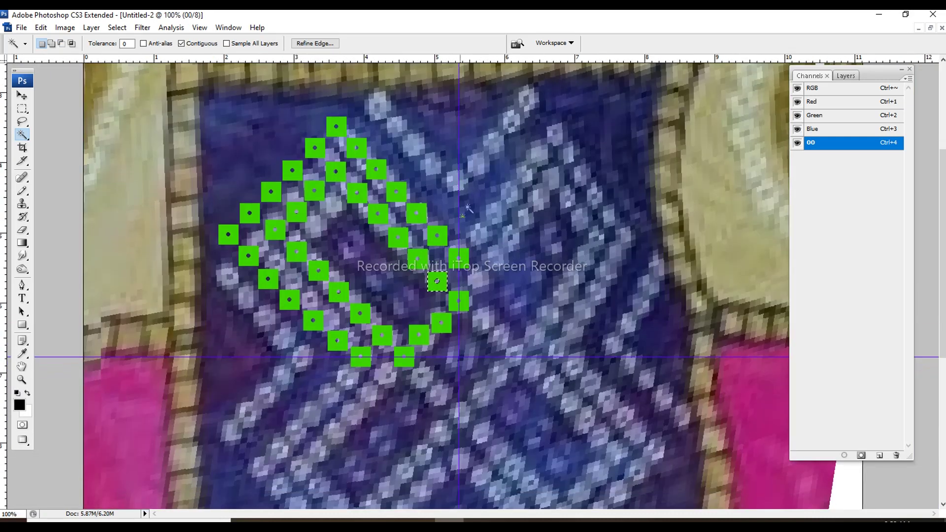
scroll(437, 281, "up", 1)
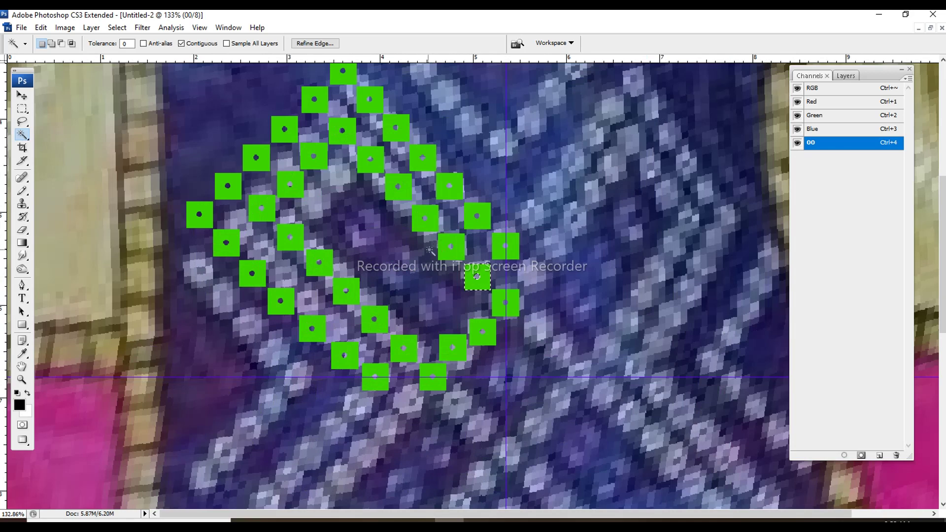
key("m")
key("ctrl+d")
Copy the six lower-left diagonal squares outward to the left as a new row.
key("w")
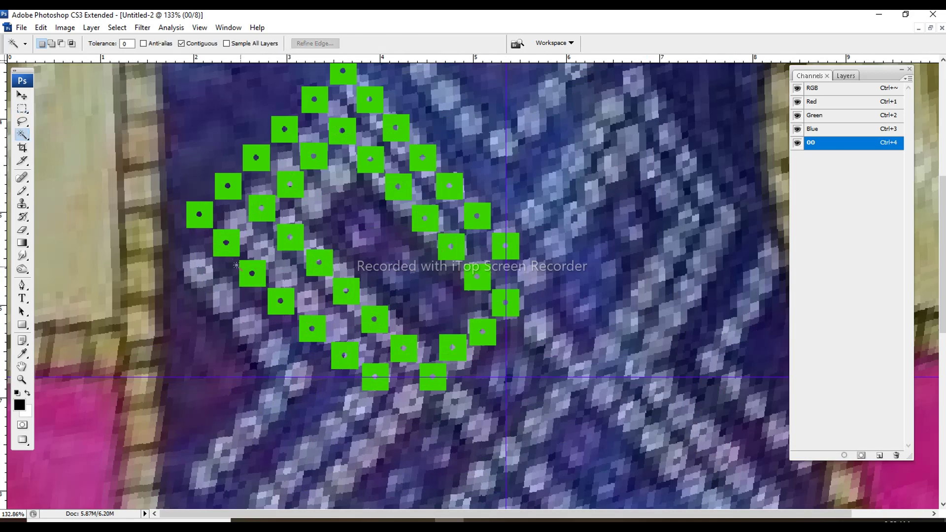
left_click(375, 377, "shift")
left_click(344, 356, "shift")
left_click(312, 328, "shift")
left_click(280, 301, "shift")
left_click(252, 273, "shift")
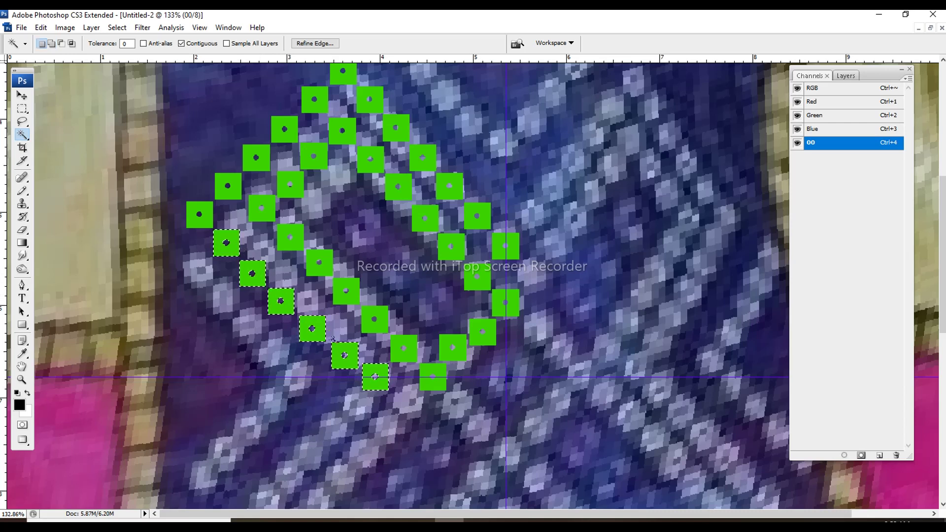
left_click(226, 243, "shift")
left_click_drag(226, 242, 149, 243)
key("ctrl+Right")
key("ctrl+Right")
key("ctrl+Right")
key("ctrl+Right")
key("ctrl+Right")
key("ctrl+Right")
key("ctrl+Right")
key("ctrl+d")
Delete the new row's extra square and nudge its squares right onto the fabric dots.
left_click(154, 243)
key("Delete")
key("grave")
key("grave")
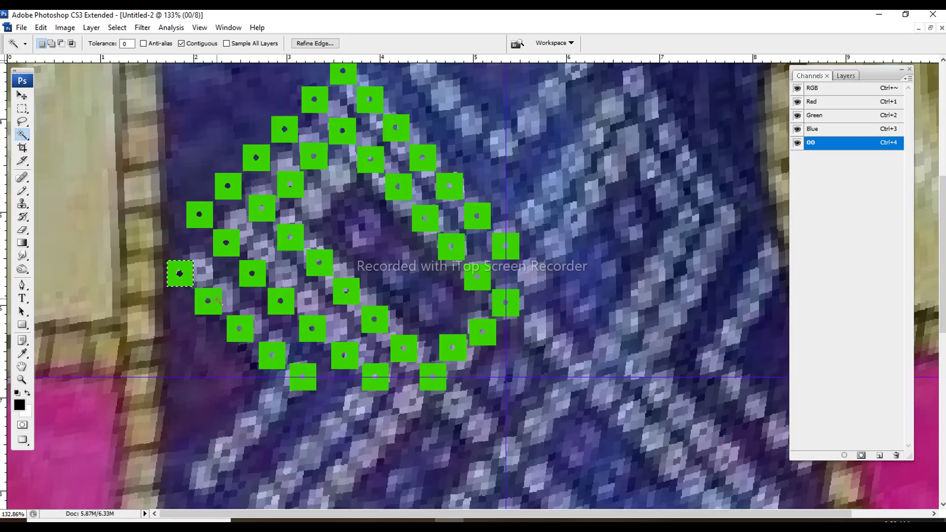
left_click(218, 301, "shift")
left_click(241, 328, "shift")
key("ctrl+Right")
key("ctrl+Right")
key("ctrl+Right")
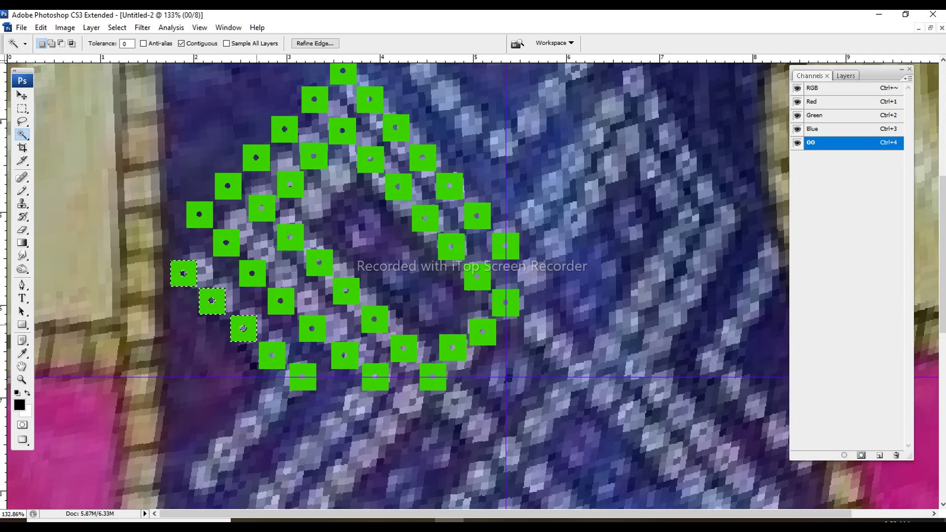
left_click(272, 355)
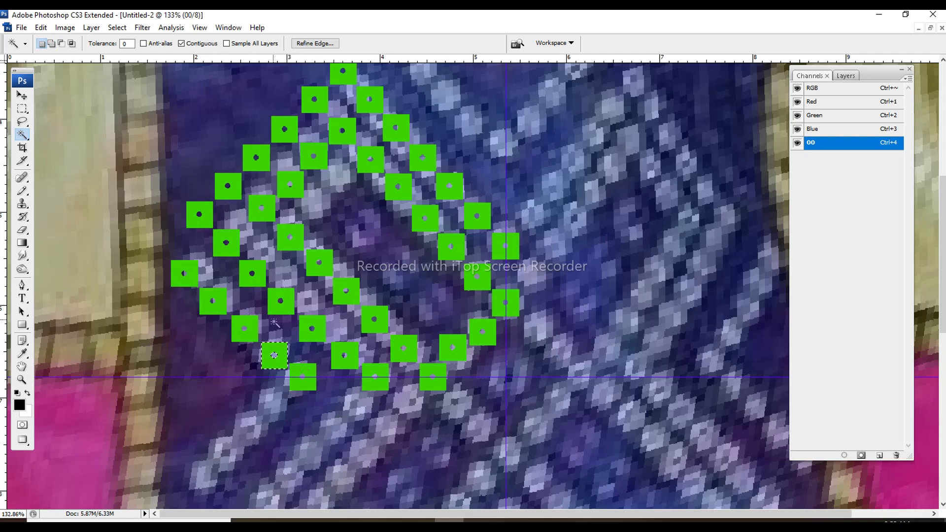
key("m")
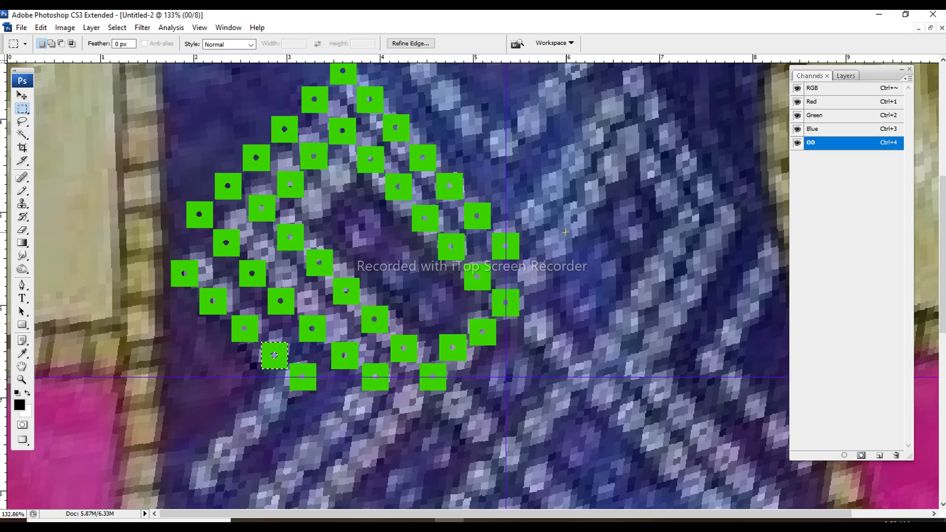
left_click_drag(565, 232, 540, 273)
Draw and fill a half-disc, rotate a copy 180° and set it against the first half.
key("p")
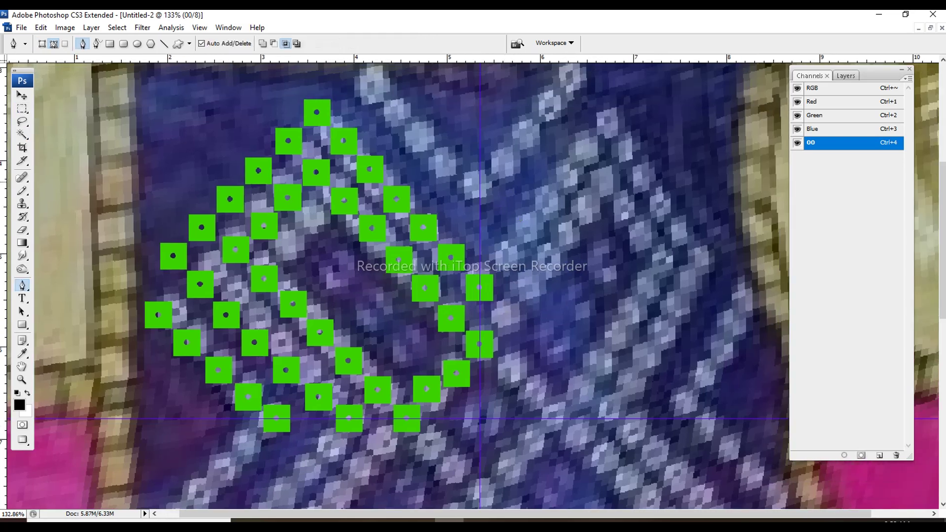
scroll(328, 213, "up", 3)
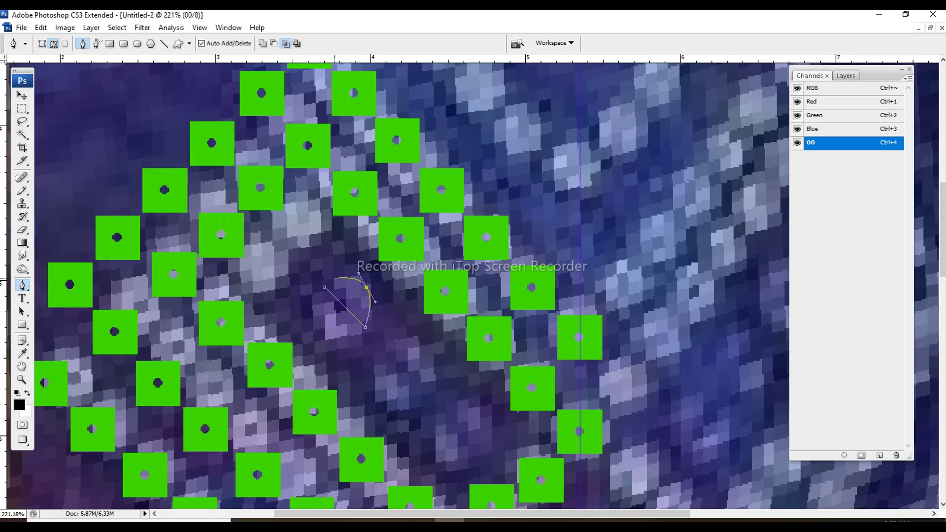
key("w")
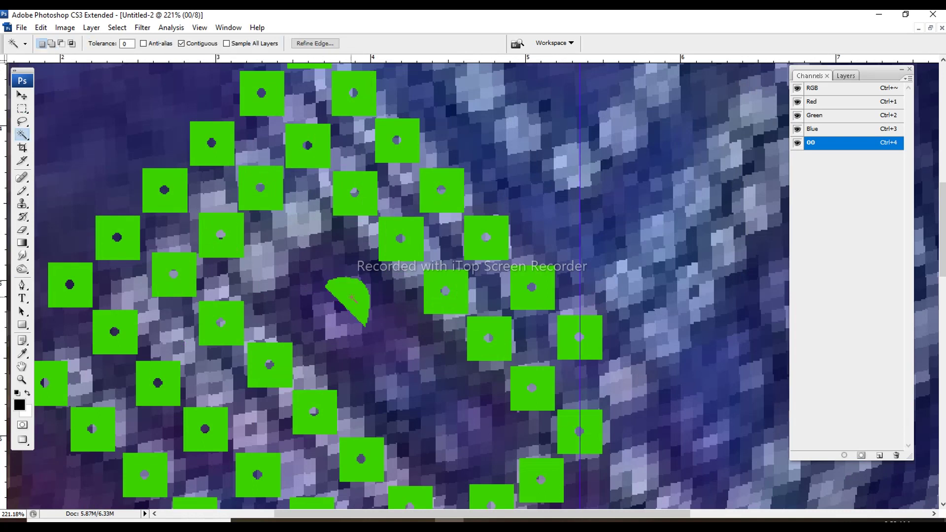
left_click(41, 28)
mouse_move(59, 236)
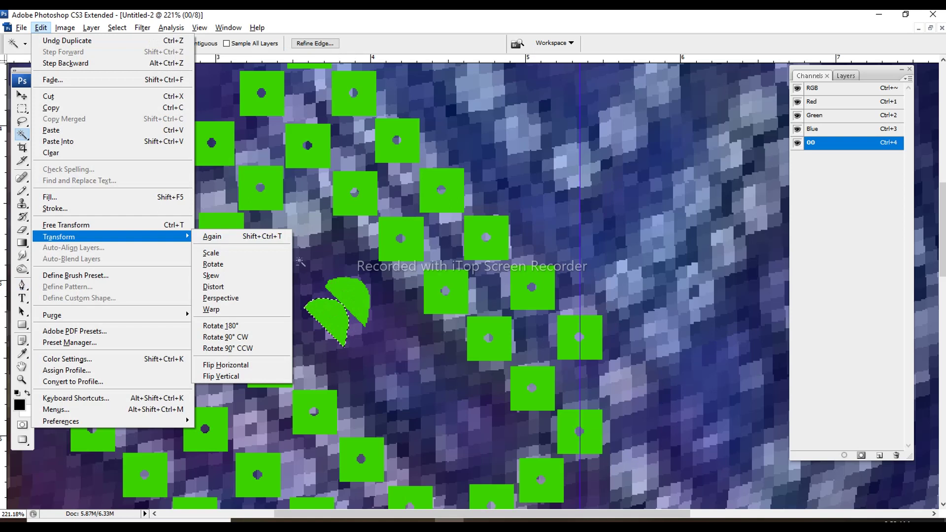
left_click(220, 325)
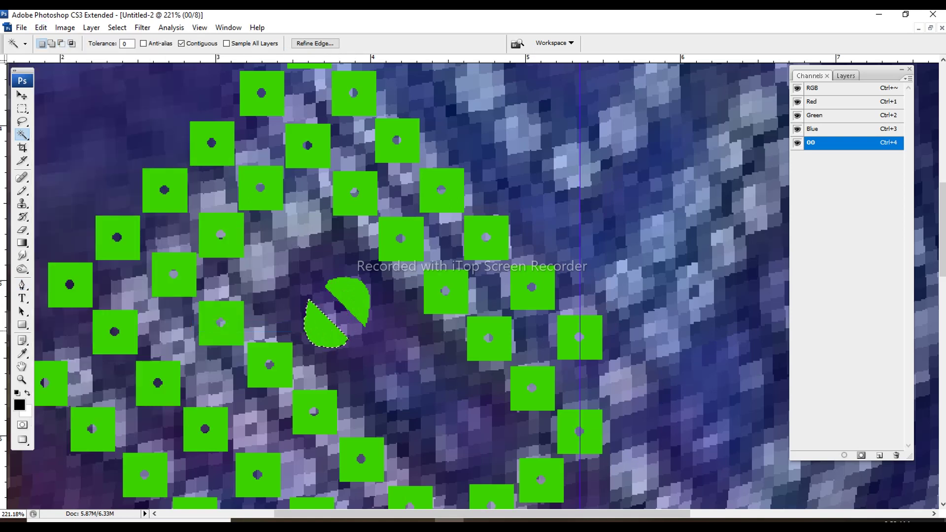
left_click_drag(330, 326, 339, 321)
left_click(363, 305)
Align the halves into a slashed circle and copy it along the lobe's central diagonal.
key("ctrl+minus")
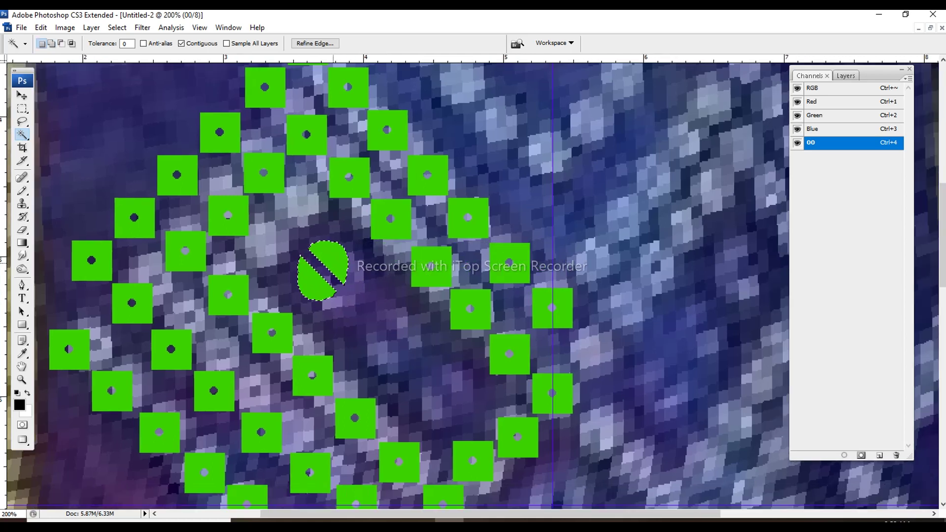
left_click_drag(336, 285, 315, 268)
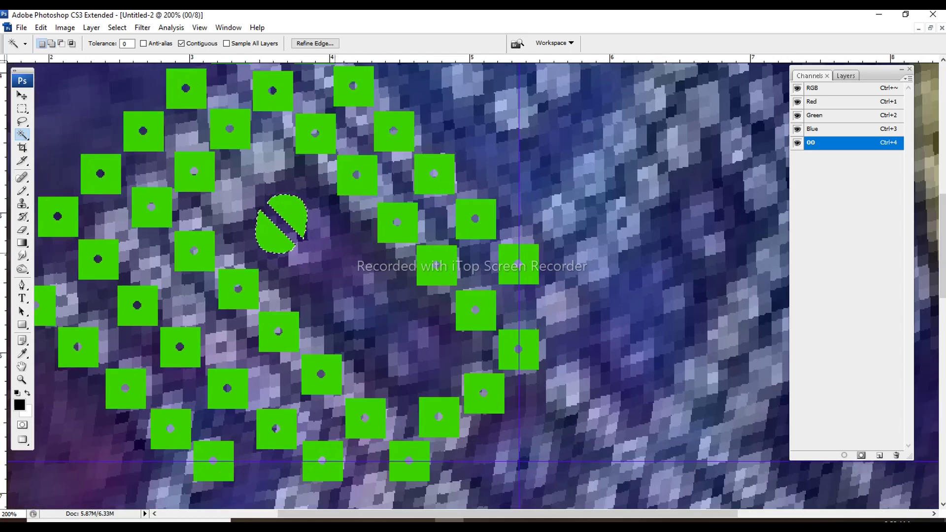
mouse_move(280, 224)
left_mouse_down()
mouse_move(406, 349)
mouse_move(344, 287)
left_mouse_up()
key("ctrl+d")
key("ctrl+minus")
key("ctrl+minus")
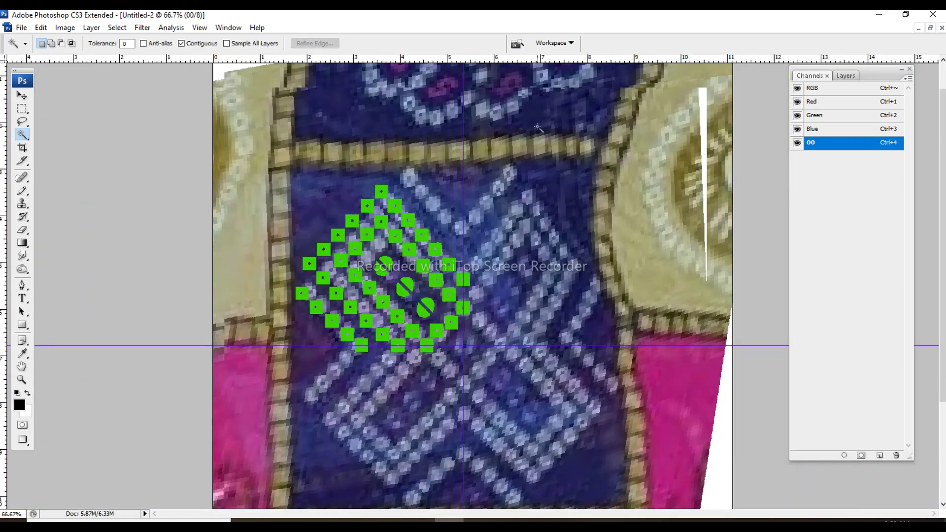
key("m")
key("ctrl+4")
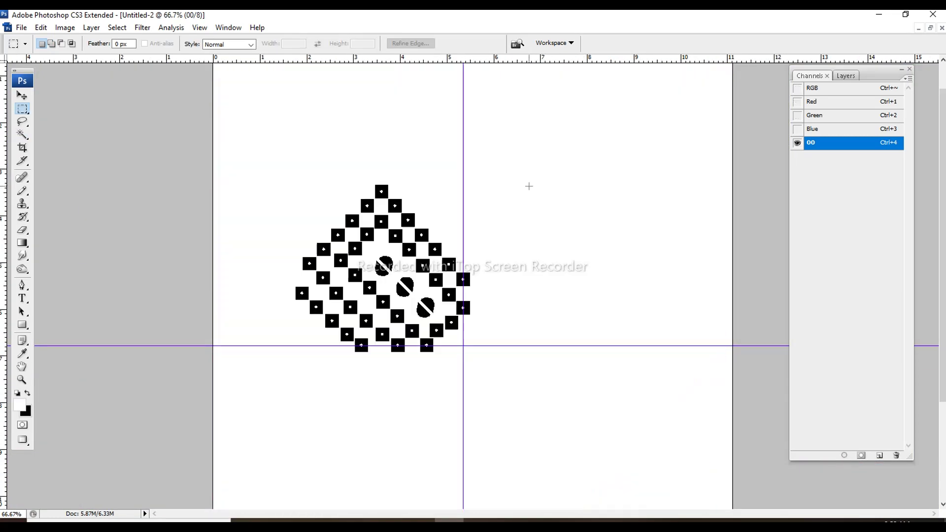
key("grave")
scroll(472, 286, "up", 2)
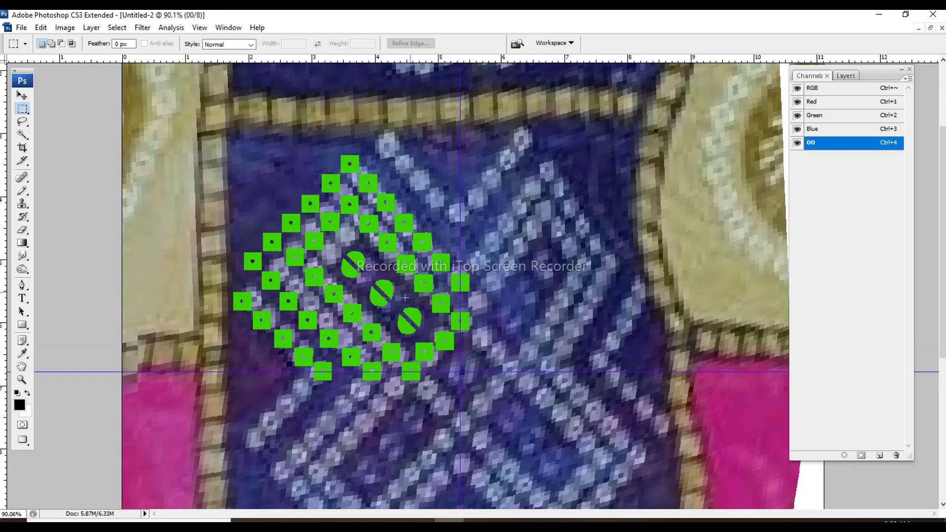
Select the six upper-right edge squares and duplicate them upward.
scroll(530, 158, "up", 2)
scroll(530, 158, "down", 1)
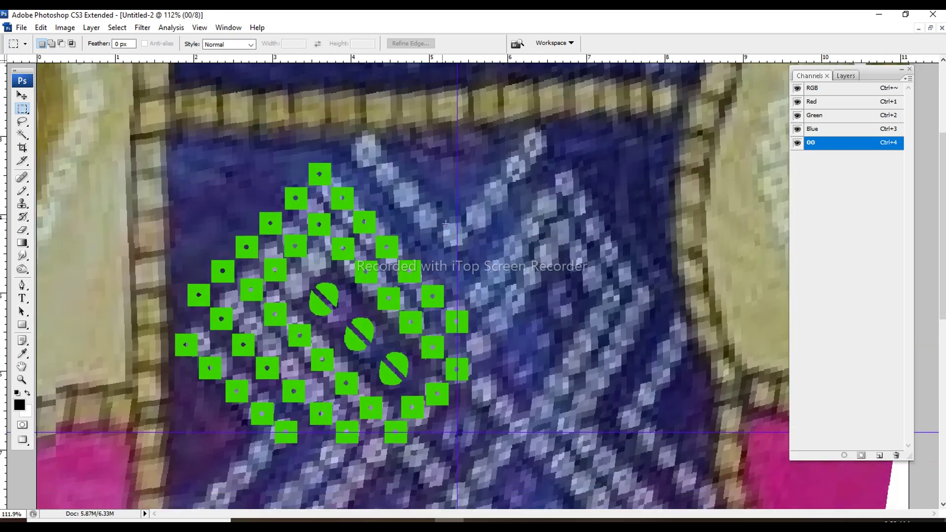
key("w")
left_click(319, 174)
left_click(457, 322)
left_click(432, 297, "shift")
left_click(409, 271, "shift")
left_click(386, 247, "shift")
left_click(364, 223, "shift")
left_click(342, 198, "shift")
left_click_drag(342, 198, 342, 119)
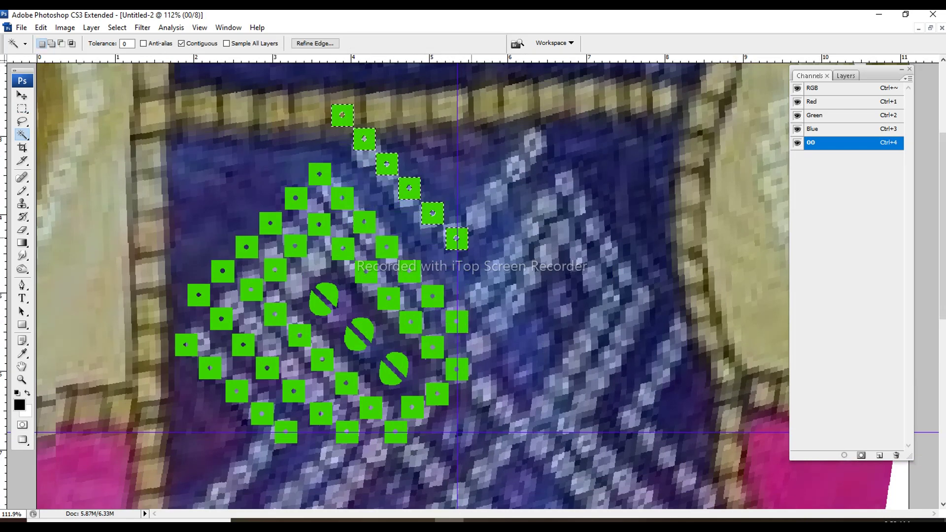
Nudge the copied row into place, delete its extra top square and deselect.
key("ctrl+Down")
key("ctrl+Down")
key("ctrl+Down")
key("ctrl+Down")
key("ctrl+Down")
key("ctrl+Down")
key("ctrl+Down")
key("ctrl+Down")
key("ctrl+Down")
key("ctrl+Up")
key("ctrl+Up")
key("ctrl+Up")
key("ctrl+Up")
key("ctrl+Up")
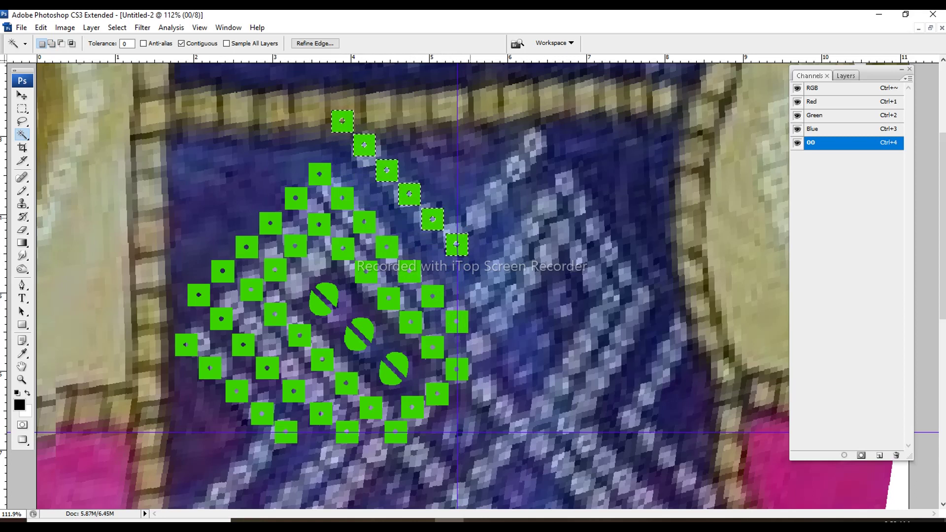
key("ctrl+Up")
scroll(359, 169, "up", 2)
left_click(353, 168)
key("Delete")
key("m")
key("ctrl+d")
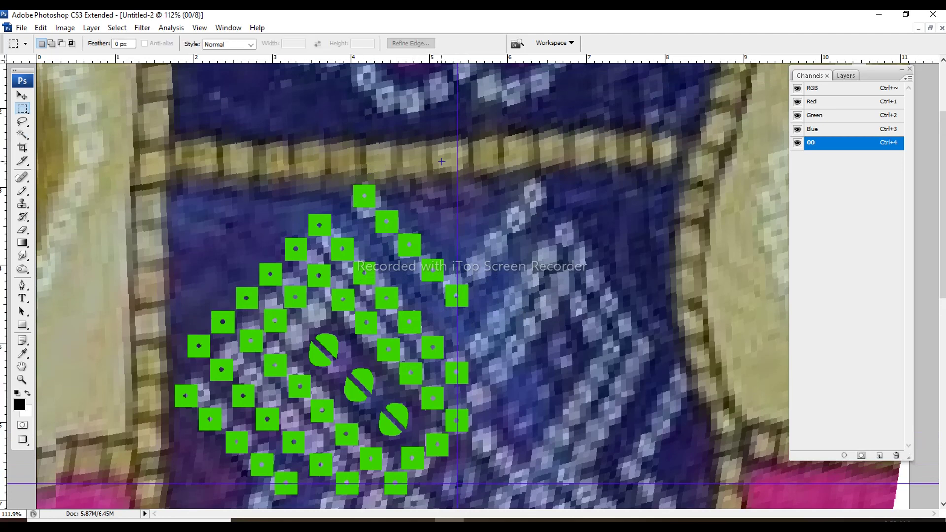
Marquee the whole lobe and trial a vertical flip, undoing it without changes.
key("ctrl+minus")
key("ctrl+minus")
scroll(470, 223, "down", 2)
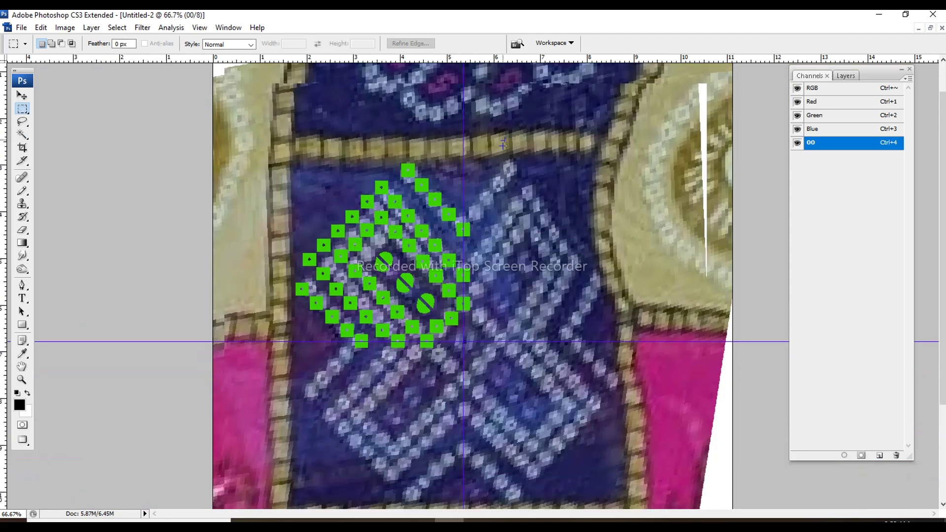
left_click_drag(291, 295, 286, 341)
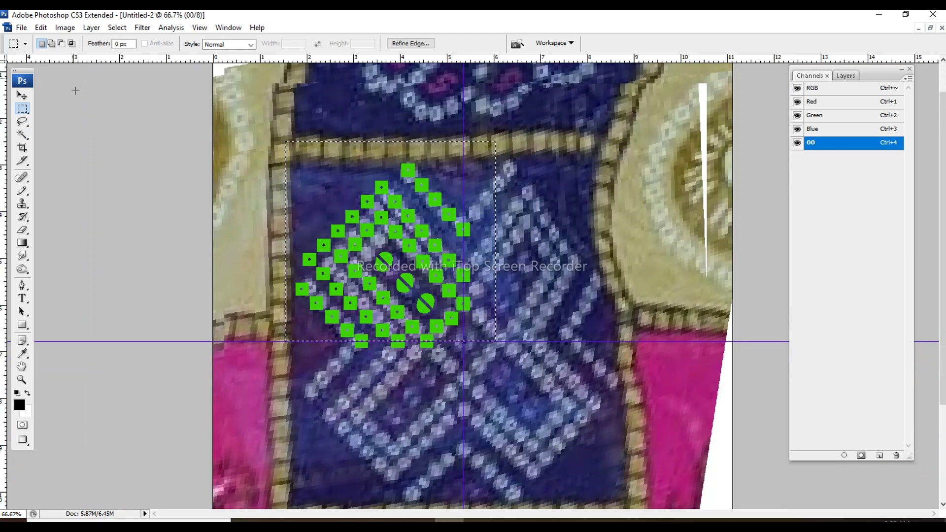
left_click(41, 28)
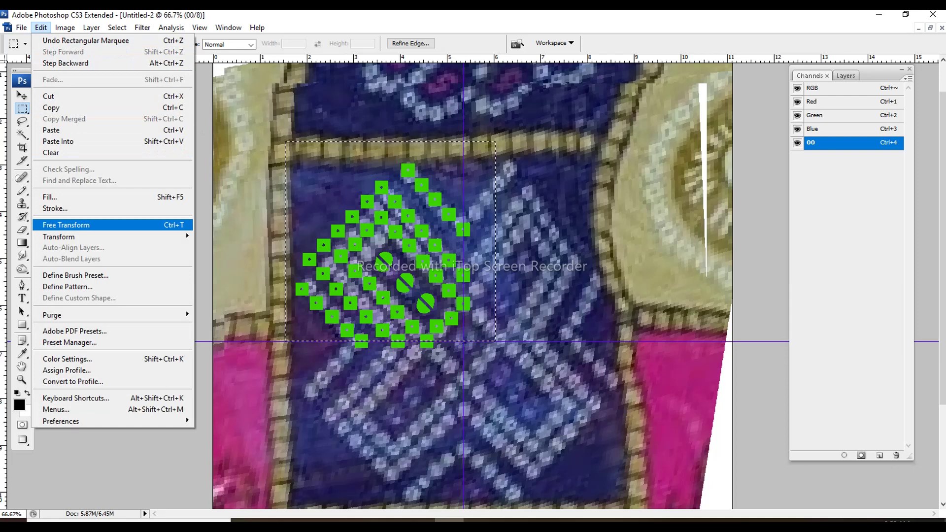
left_click(66, 224)
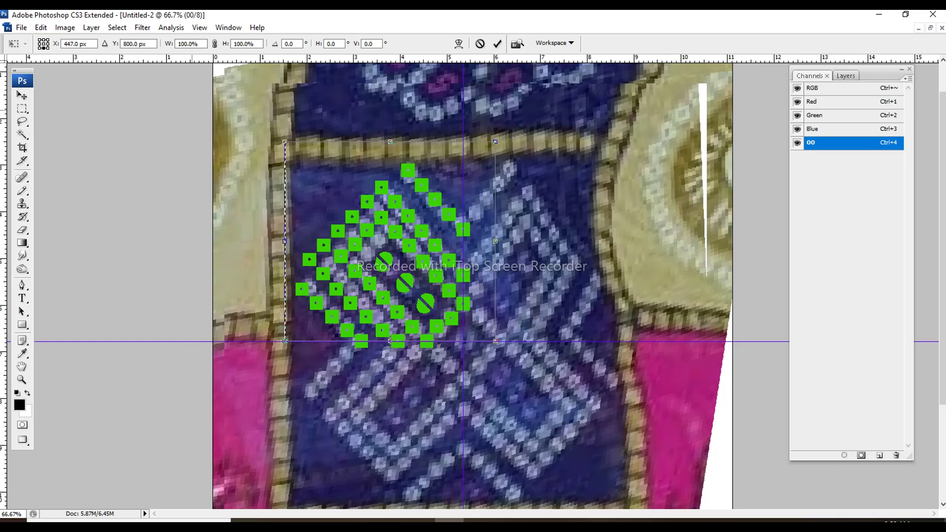
left_click(41, 28)
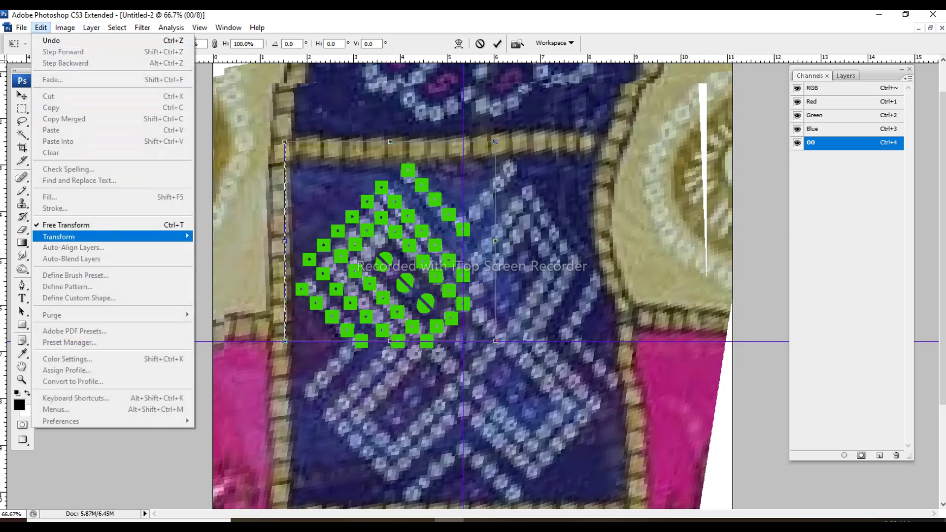
mouse_move(111, 237)
left_click(207, 376)
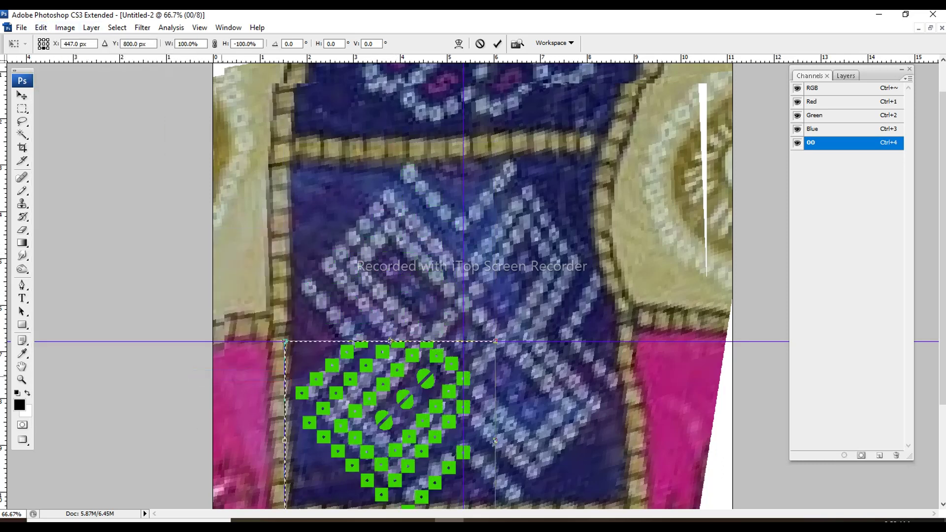
key("ctrl+z")
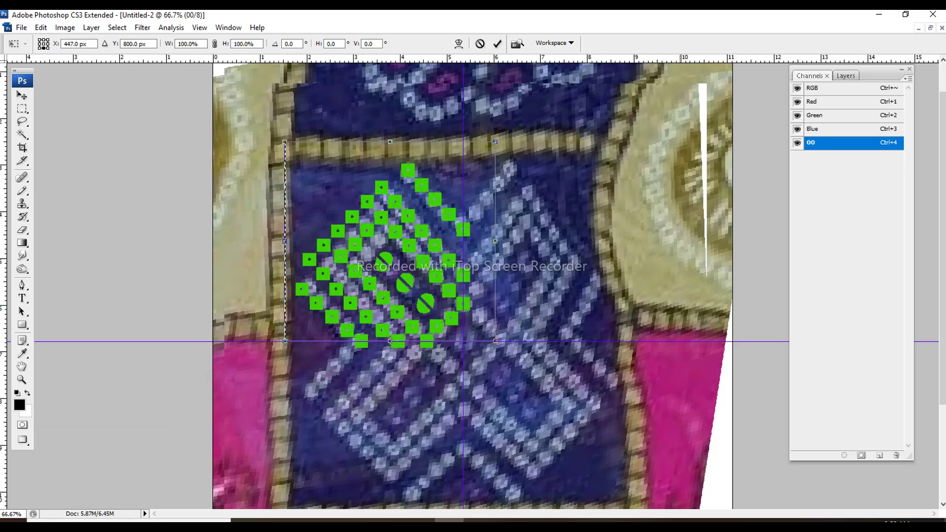
key("Return")
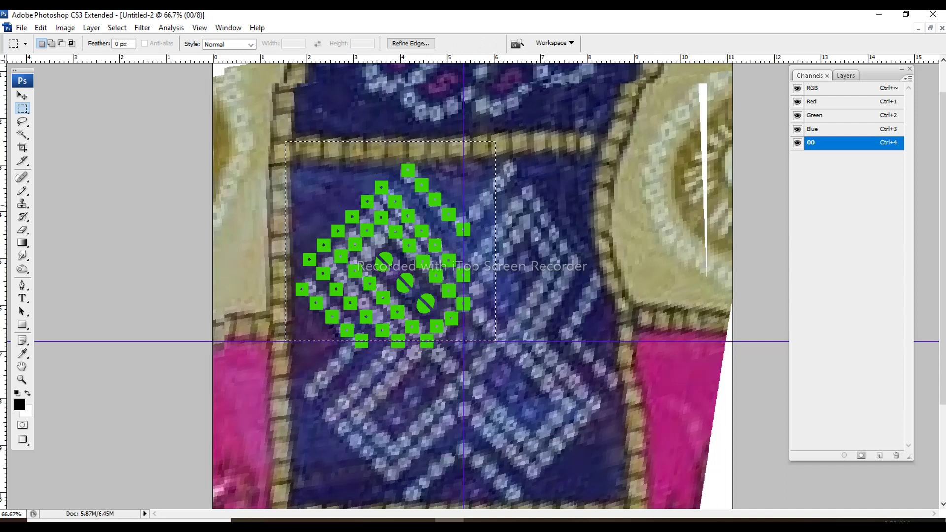
Flip a copy of the lobe vertically below the guide and apply it.
key("ctrl+t")
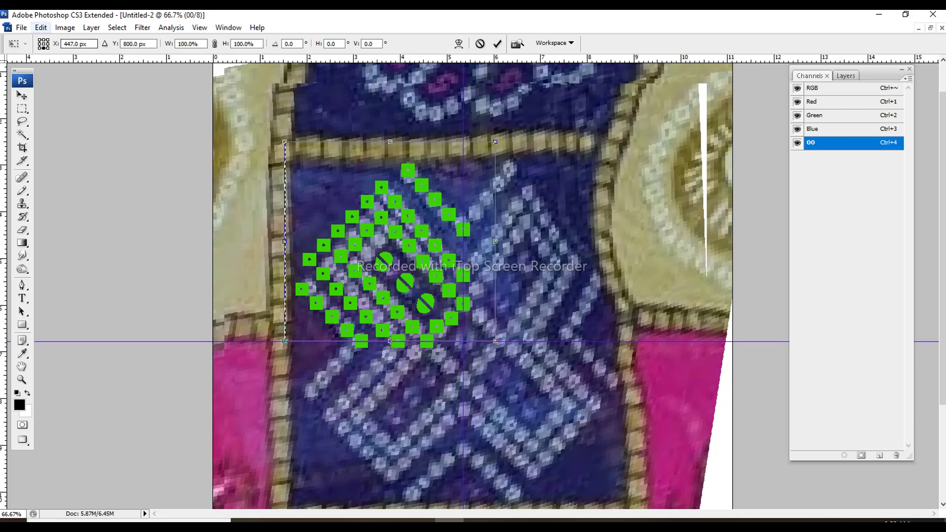
left_click(41, 27)
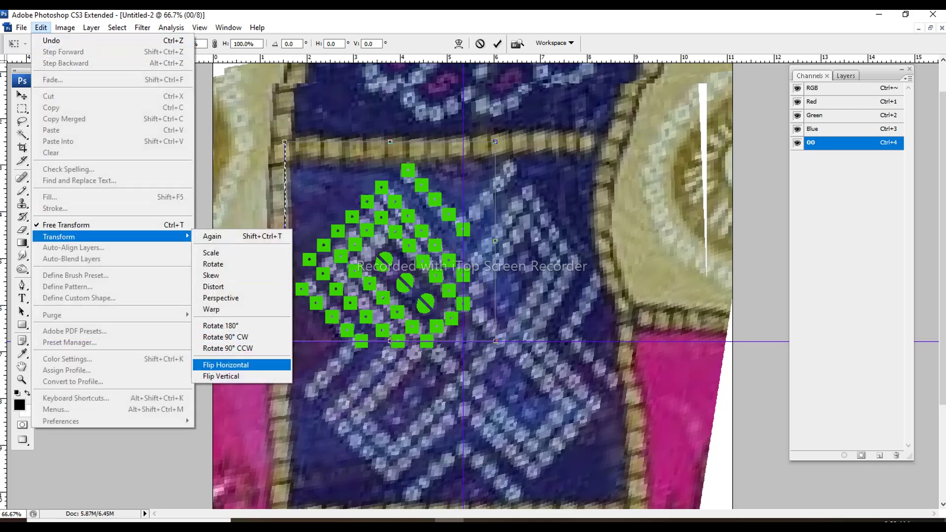
left_click(221, 376)
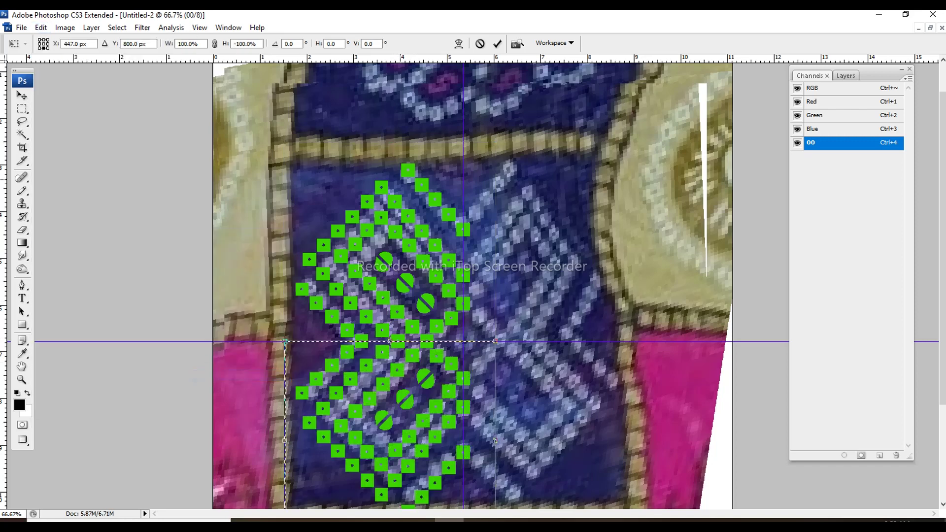
key("Return")
scroll(473, 286, "down", 3)
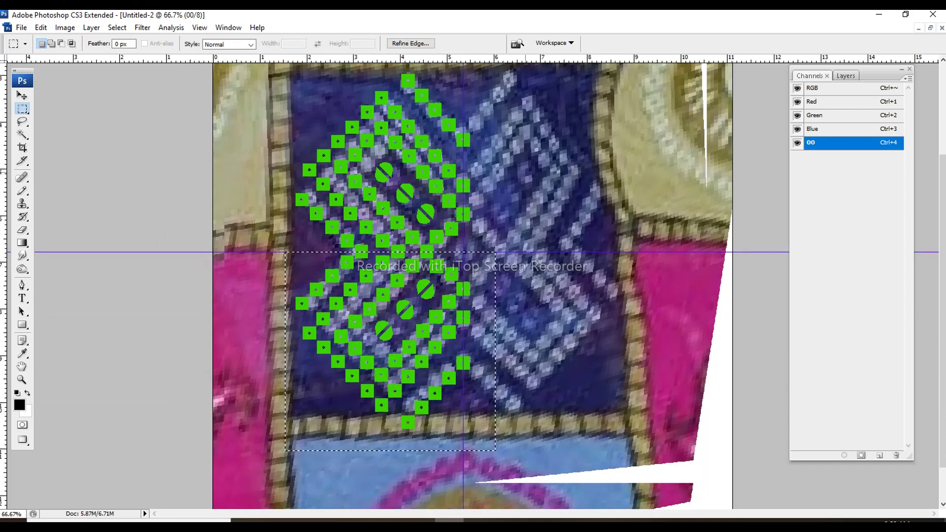
Select both lobes up to the vertical guide and mirror a copy horizontally.
key("ctrl+d")
scroll(473, 283, "up", 2)
scroll(473, 286, "up", 1)
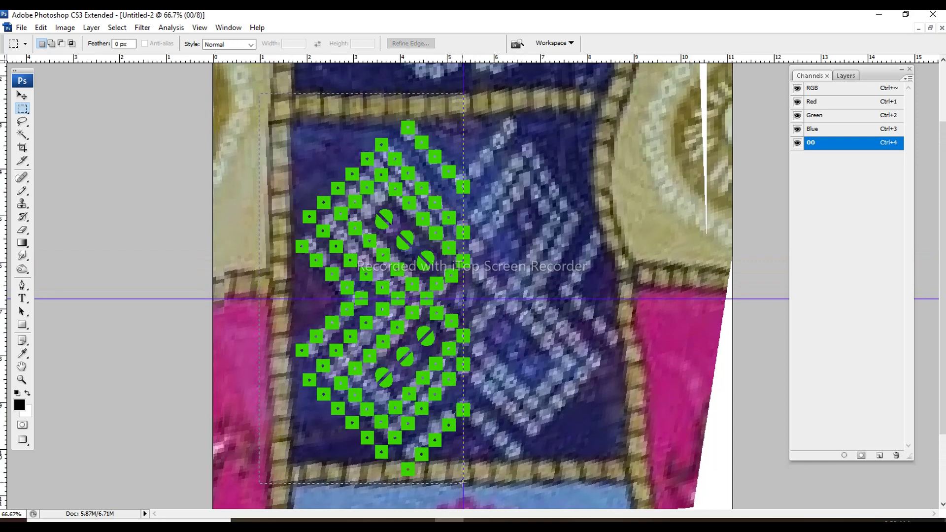
left_click_drag(450, 477, 463, 487)
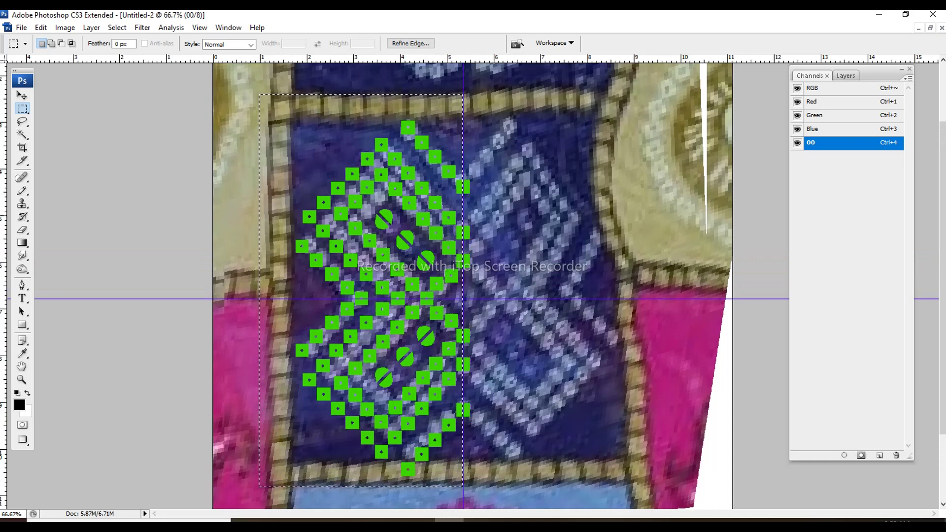
scroll(473, 282, "down", 1)
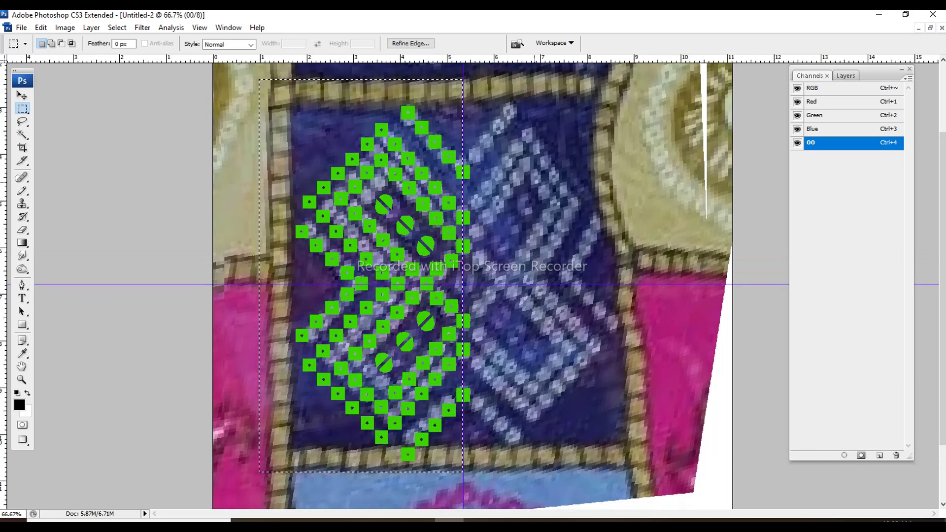
key("ctrl+t")
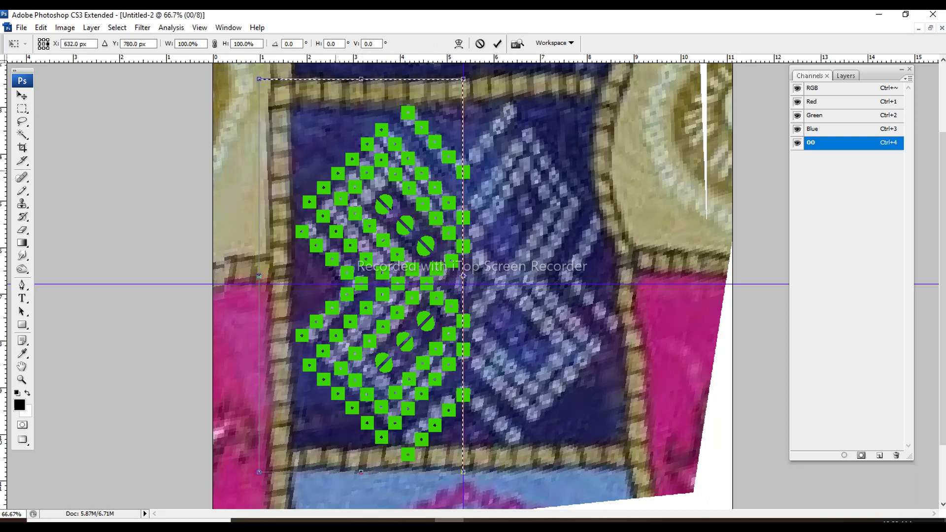
left_click(41, 27)
mouse_move(59, 236)
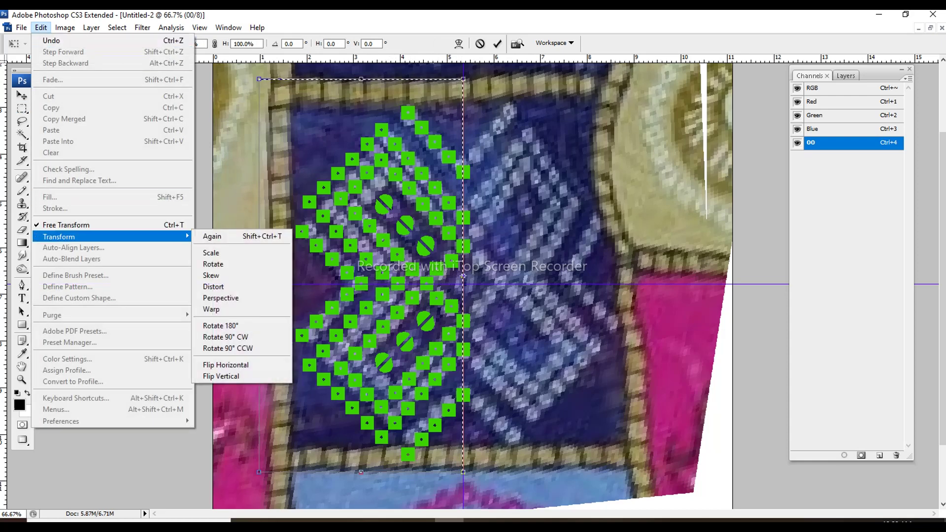
left_click(225, 364)
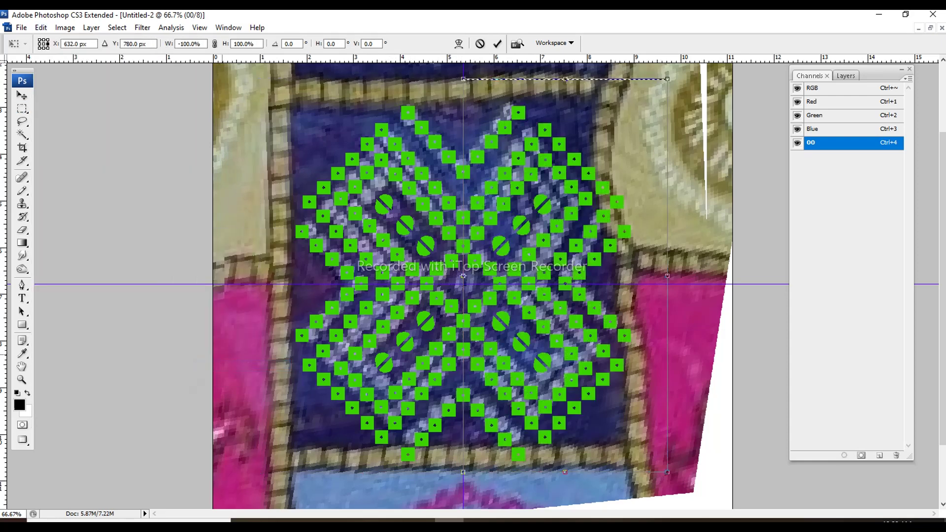
key("Return")
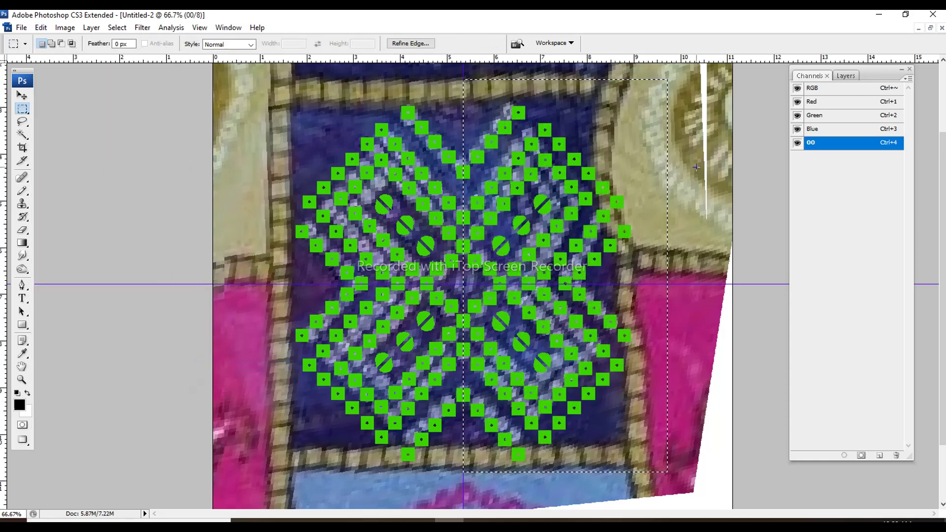
Copy a slashed oval into the centre of the four-lobe motif.
key("ctrl+4")
key("ctrl+d")
key("x")
left_click_drag(672, 138, 318, 434)
key("w")
left_click(513, 222)
left_click_drag(513, 221, 457, 280)
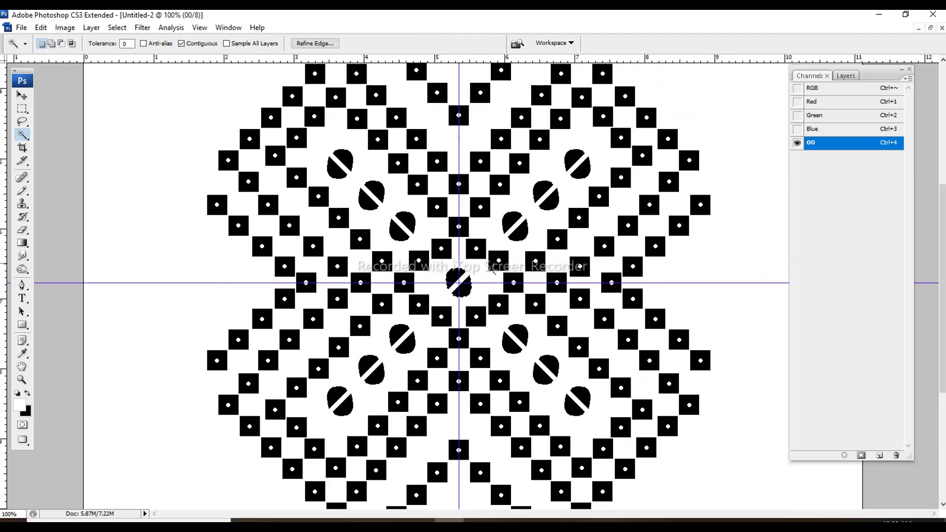
Zoom out and toggle between the composite and channel 00 views to inspect the motif.
key("m")
key("asciitilde")
key("x")
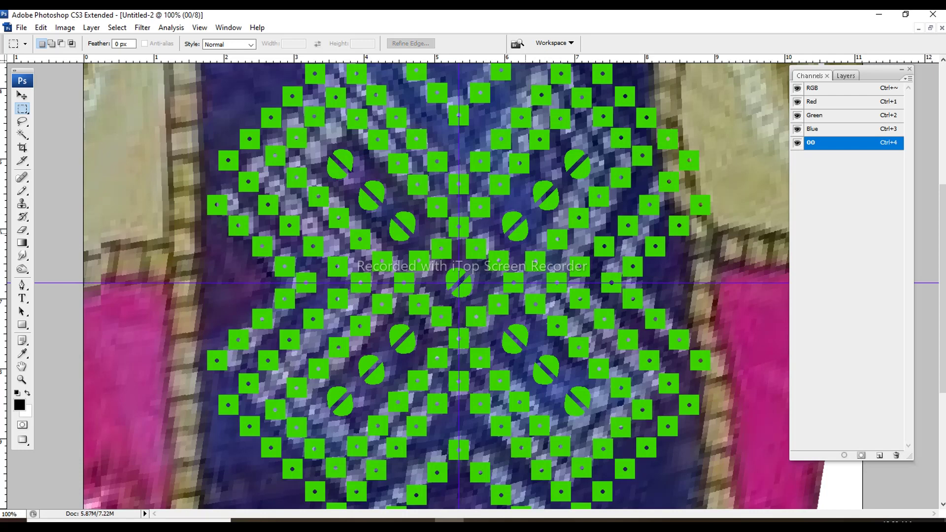
key("ctrl+minus")
key("ctrl+minus")
key("asciitilde")
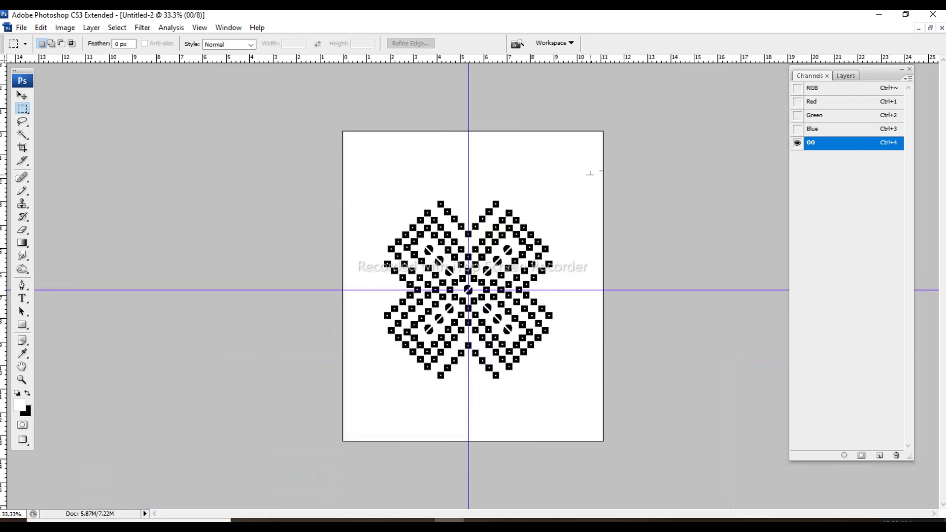
key("asciitilde")
key("alt+v")
key("Escape")
Hide the guides and create a new blank Alpha 1 channel.
key("ctrl+semicolon")
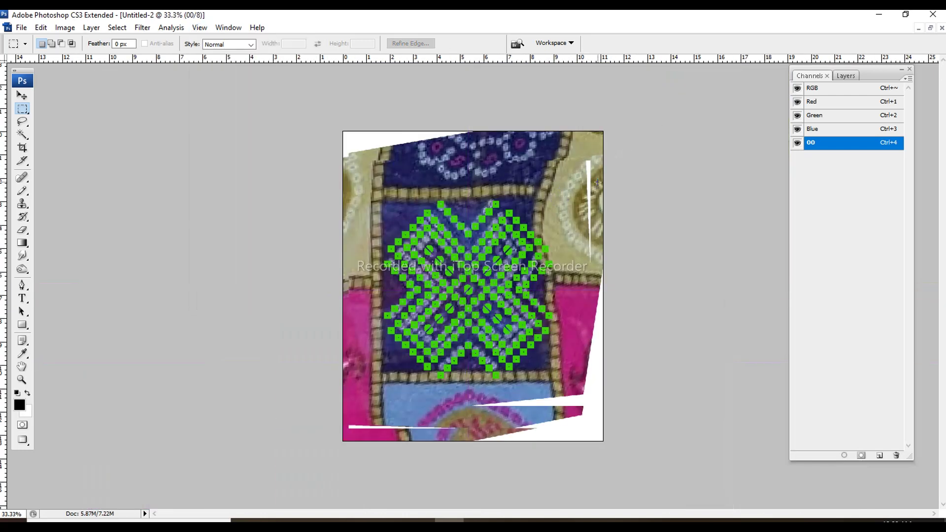
key("ctrl+4")
key("ctrl+plus")
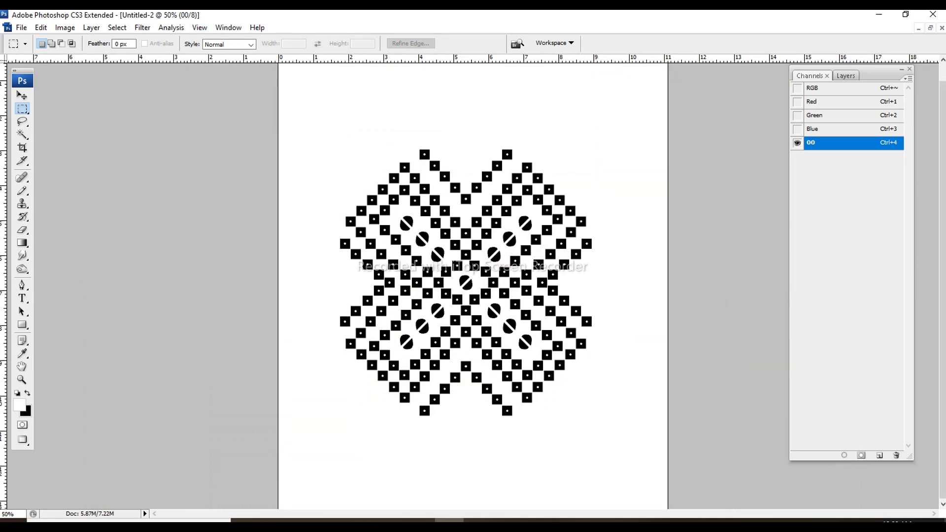
key("asciitilde")
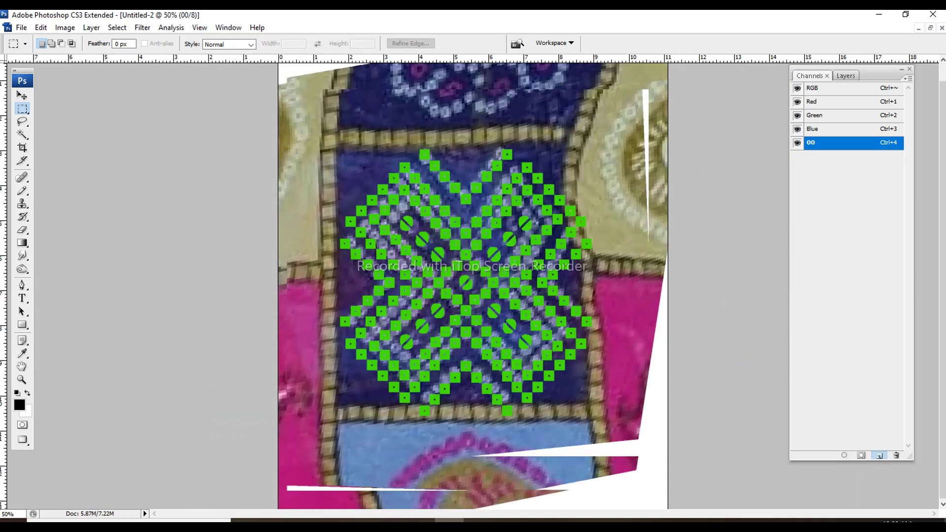
left_click(879, 456)
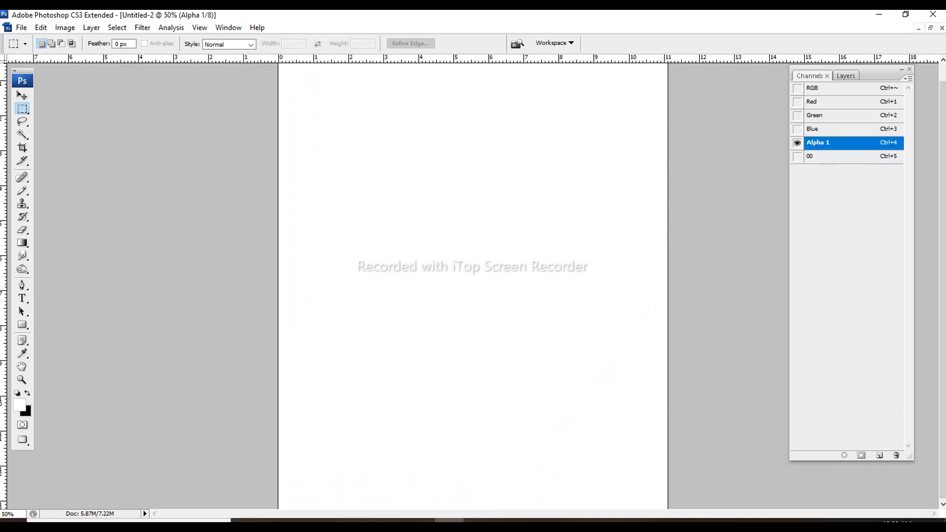
Show channel 00 alongside and fill the new Alpha 1 channel with black.
left_click(797, 157)
key("x")
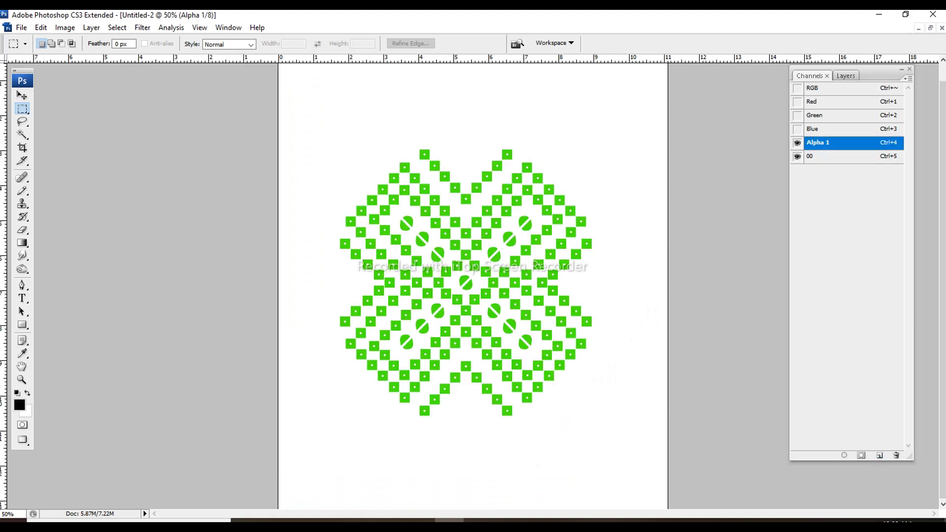
key("x")
key("ctrl+BackSpace")
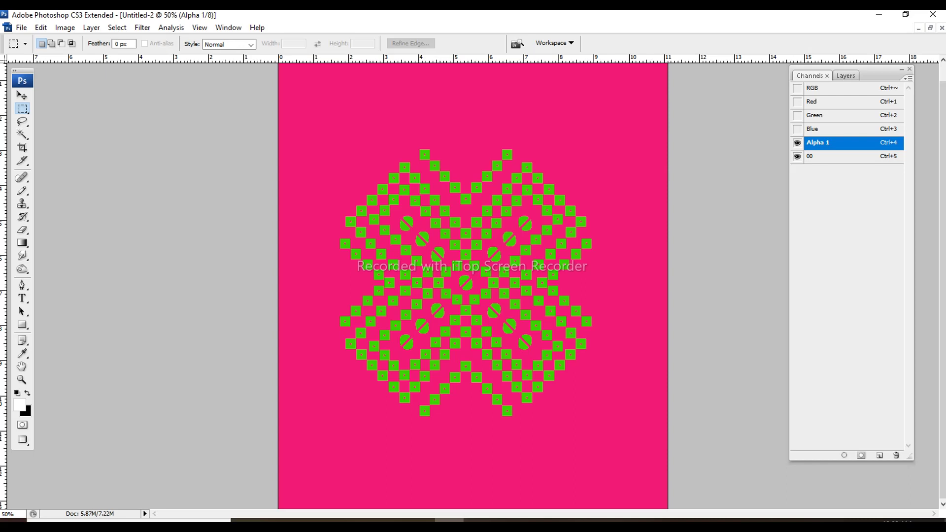
left_click(798, 142)
left_click(797, 143)
Convert Alpha 1 into a Spot Color channel with blue #0038b7.
double_click(838, 142)
left_click(506, 196)
left_click(514, 239)
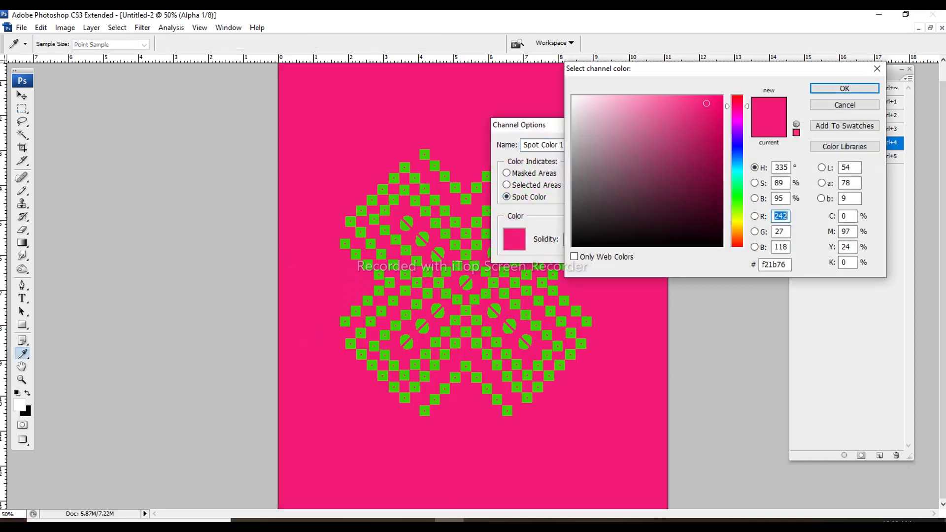
left_click_drag(737, 104, 737, 140)
left_click(722, 185)
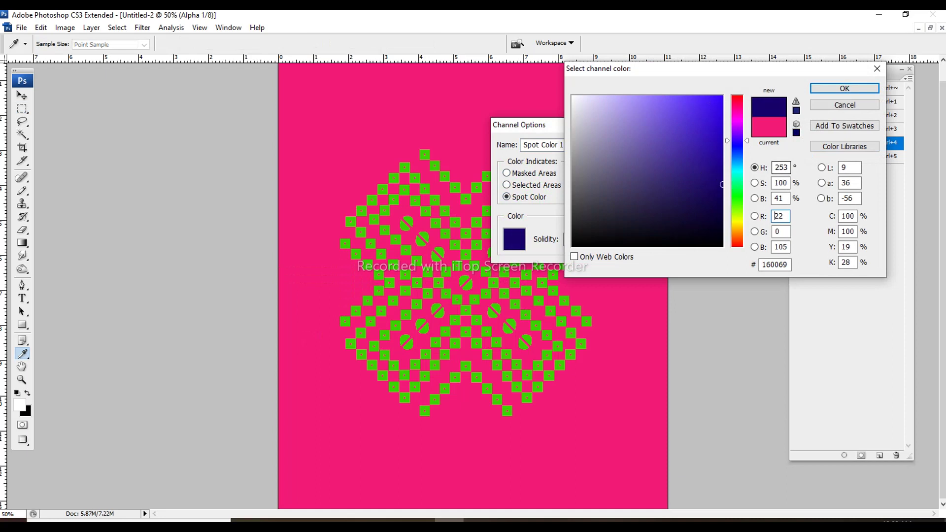
left_click_drag(736, 140, 736, 148)
left_click(723, 137)
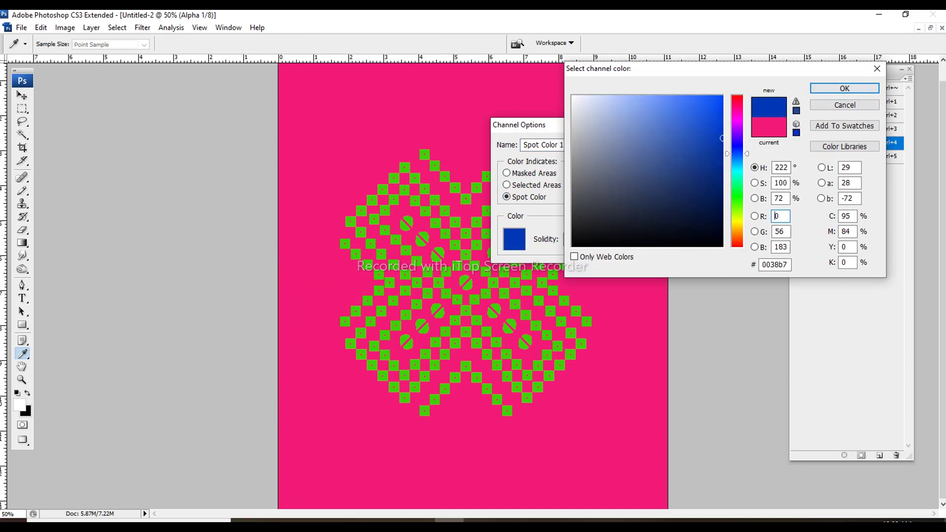
left_click(845, 88)
key("Return")
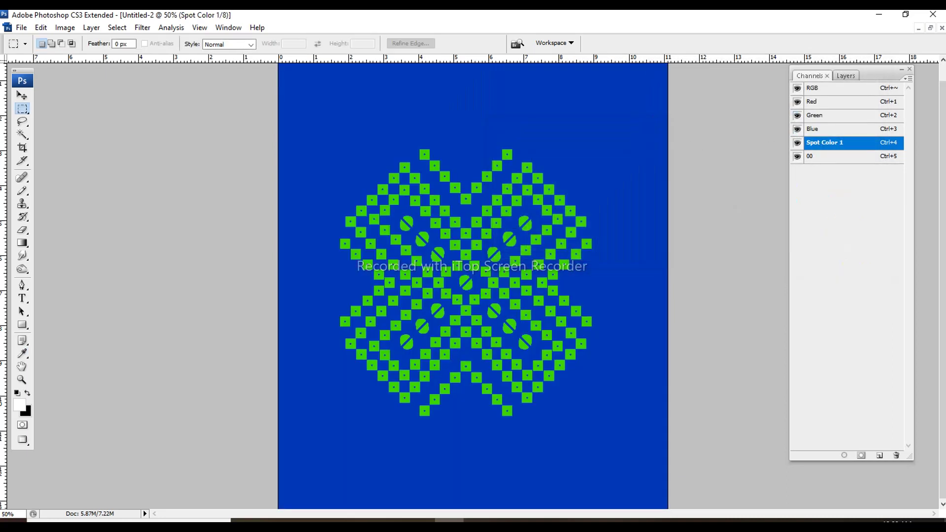
Set channel 00's colour to white.
double_click(818, 156)
left_click(680, 135)
left_click(573, 97)
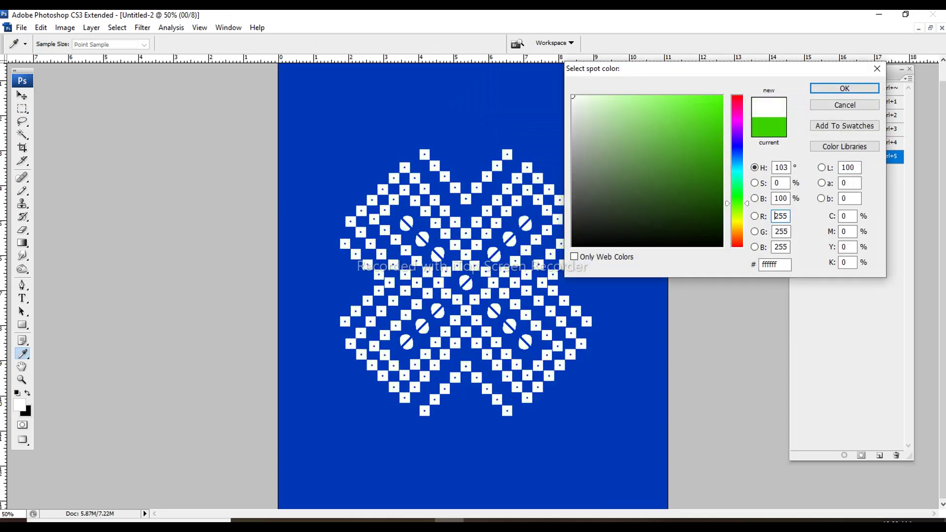
key("Return")
key("Return")
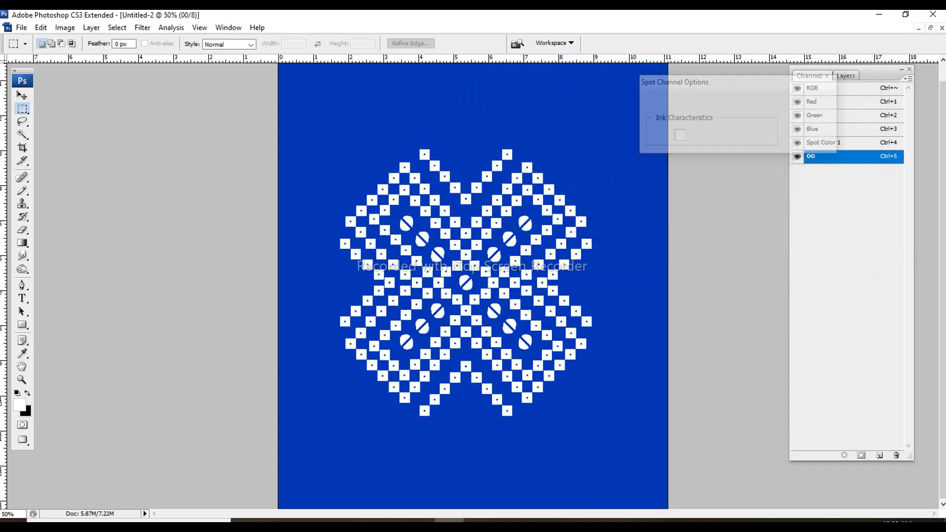
key("ctrl+minus")
key("ctrl+minus")
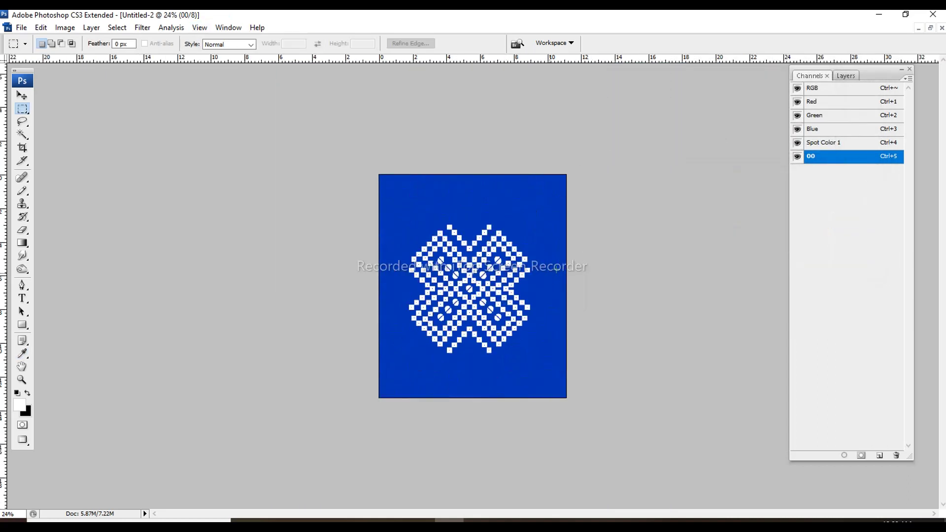
key("ctrl+plus")
key("ctrl+plus")
key("ctrl+plus")
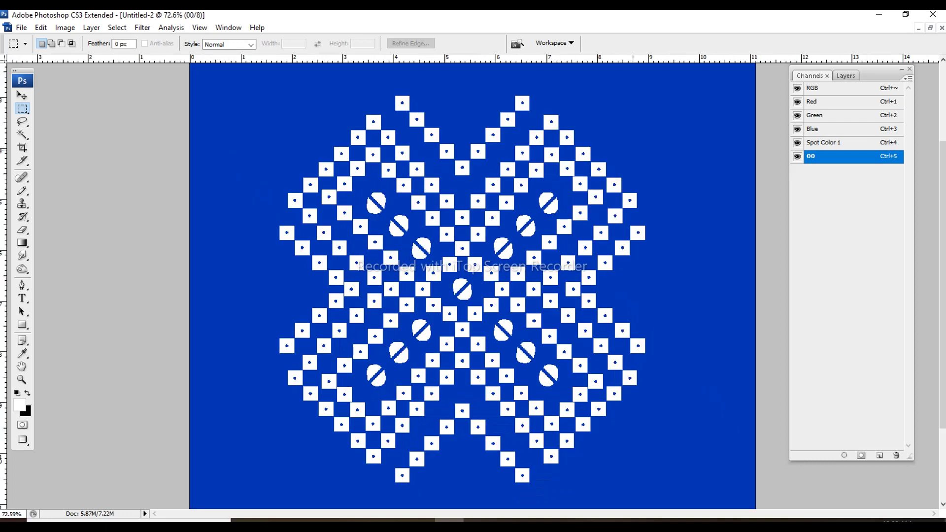
key("ctrl+plus")
key("alt+v")
key("z")
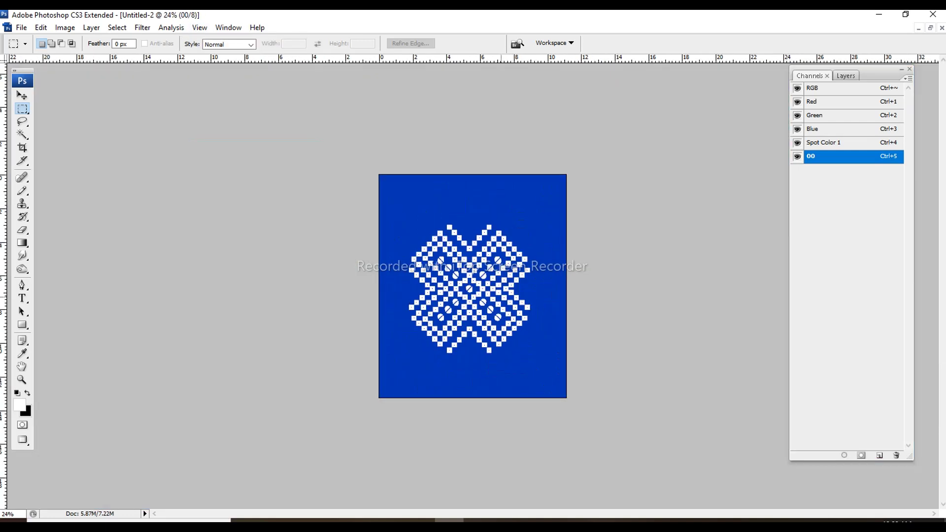
key("ctrl+plus")
key("ctrl+plus")
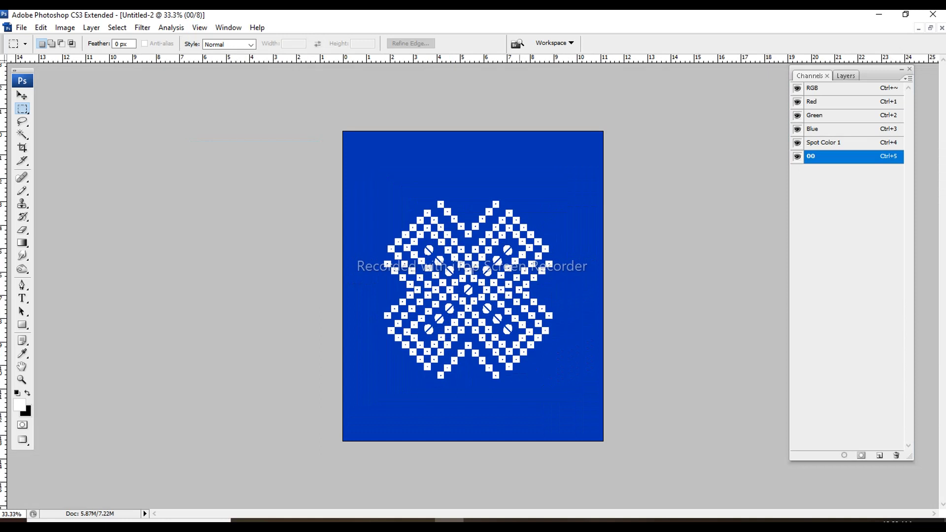
key("ctrl+plus")
left_click(828, 142, "shift")
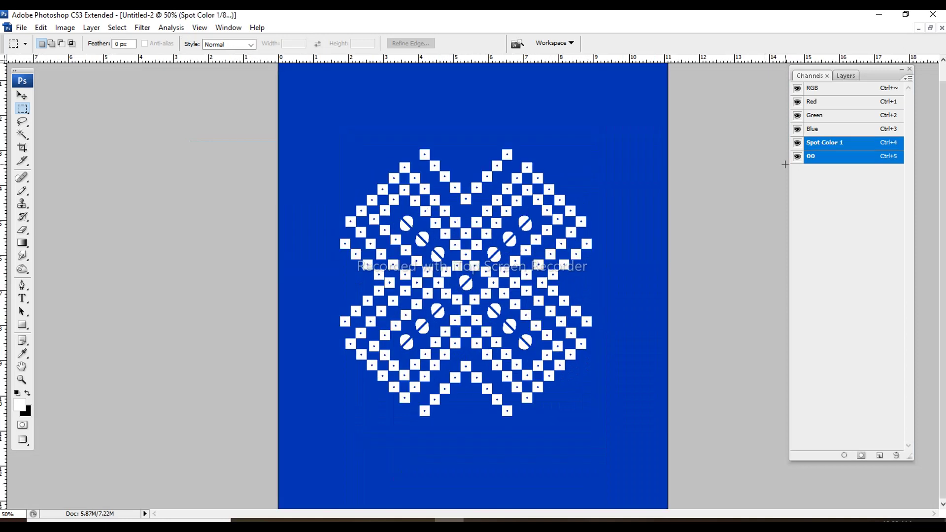
key("alt+v")
key("z")
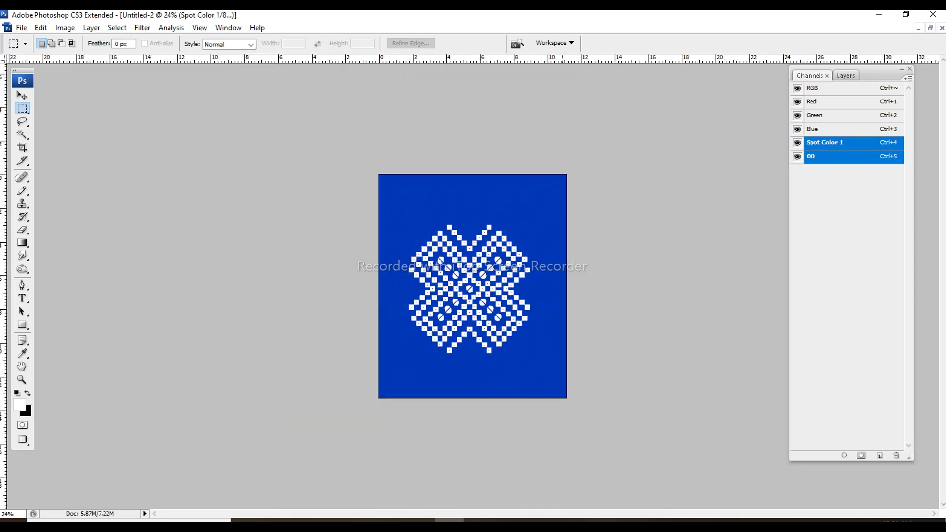
key("ctrl+plus")
key("ctrl+plus")
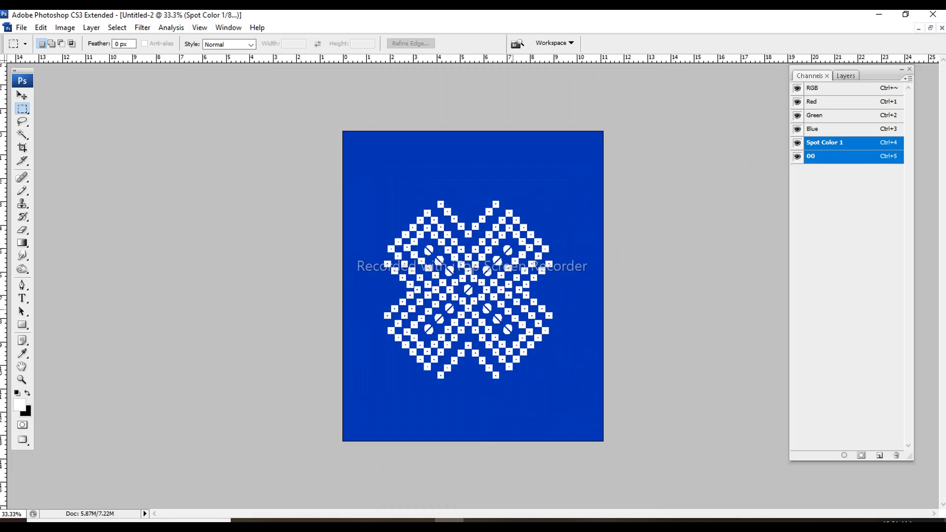
key("x")
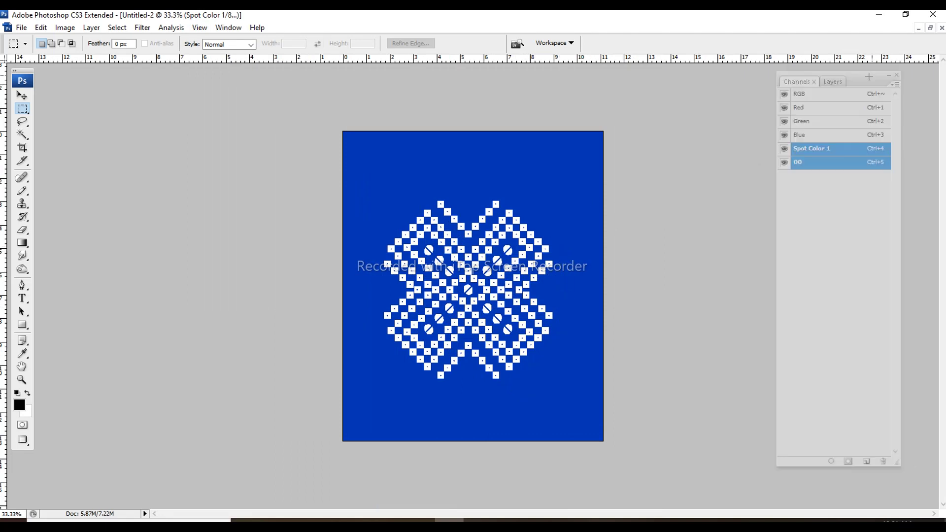
left_click_drag(847, 69, 852, 74)
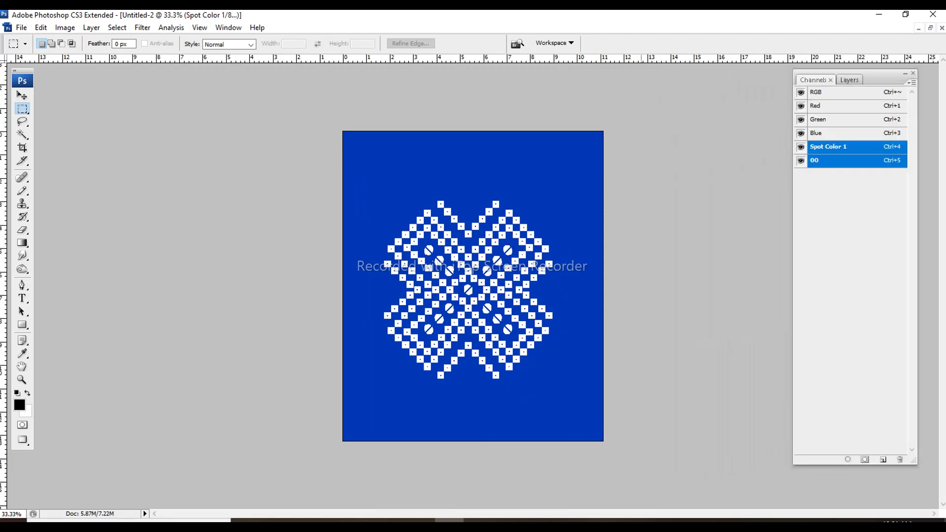